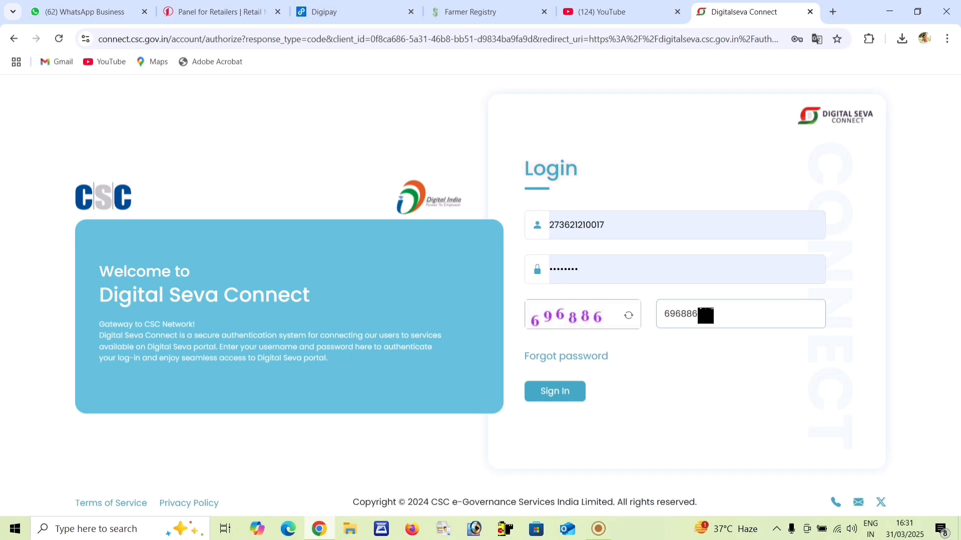
Sign in, dismiss the Tax2win popup, and search the portal's services for 'PAN'.
{"action": "left_click", "coordinate": [553, 396]}
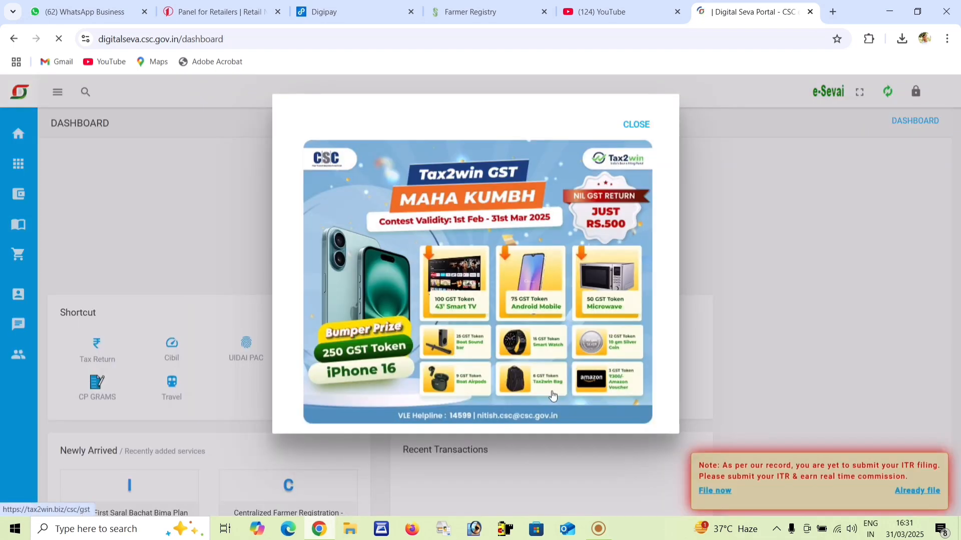
{"action": "left_click", "coordinate": [640, 128]}
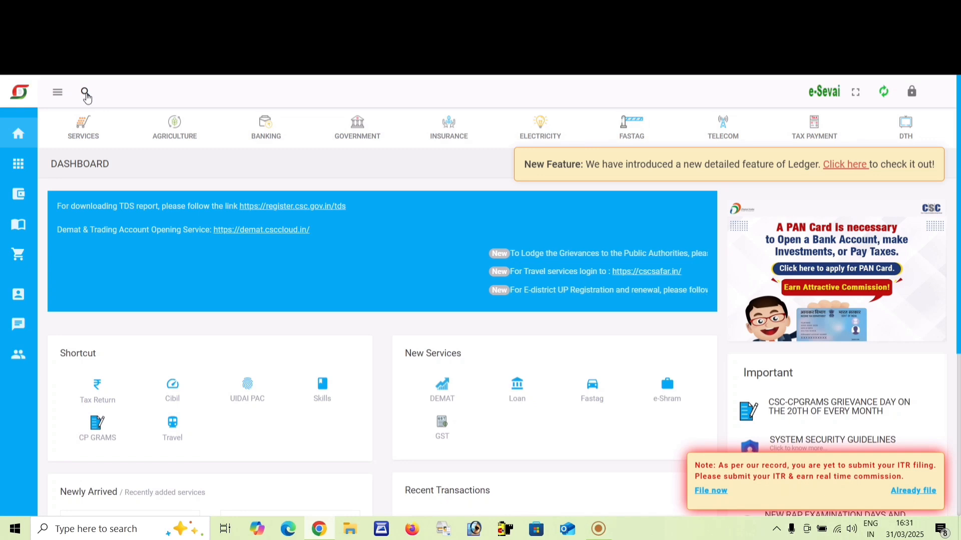
{"action": "left_click", "coordinate": [85, 94]}
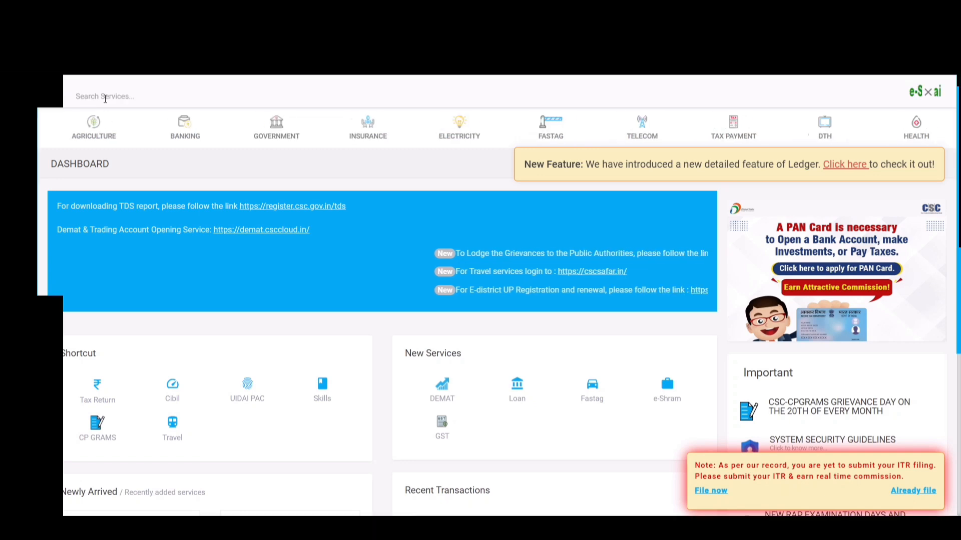
{"action": "type", "text": "PAN"}
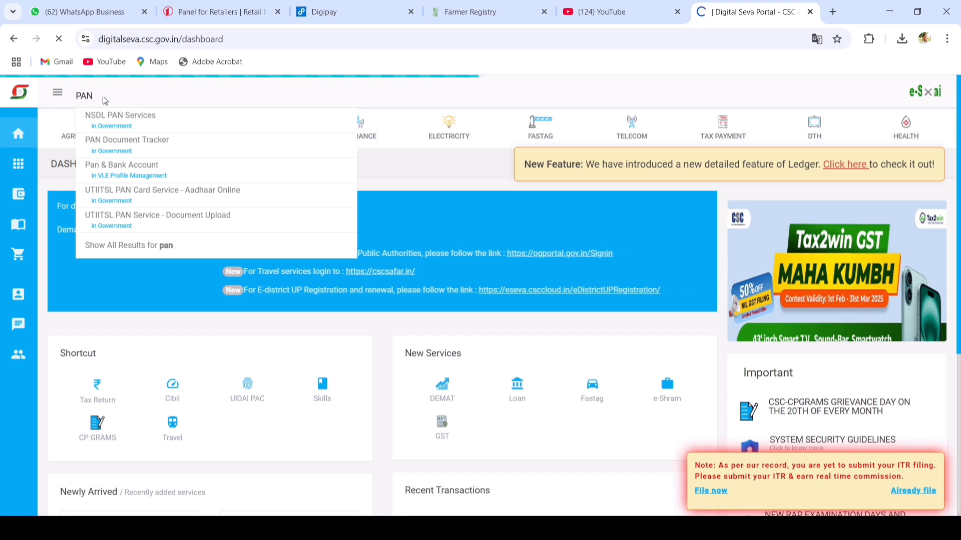
{"action": "key", "text": "Return"}
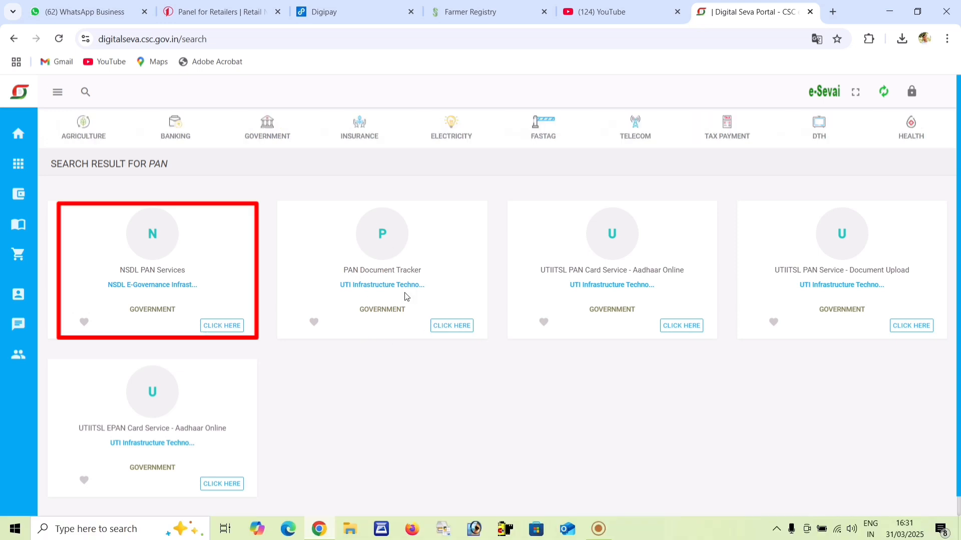
Launch NSDL PAN Services, log in via Digital Seva Connect, and start a New Application.
{"action": "left_click", "coordinate": [223, 326]}
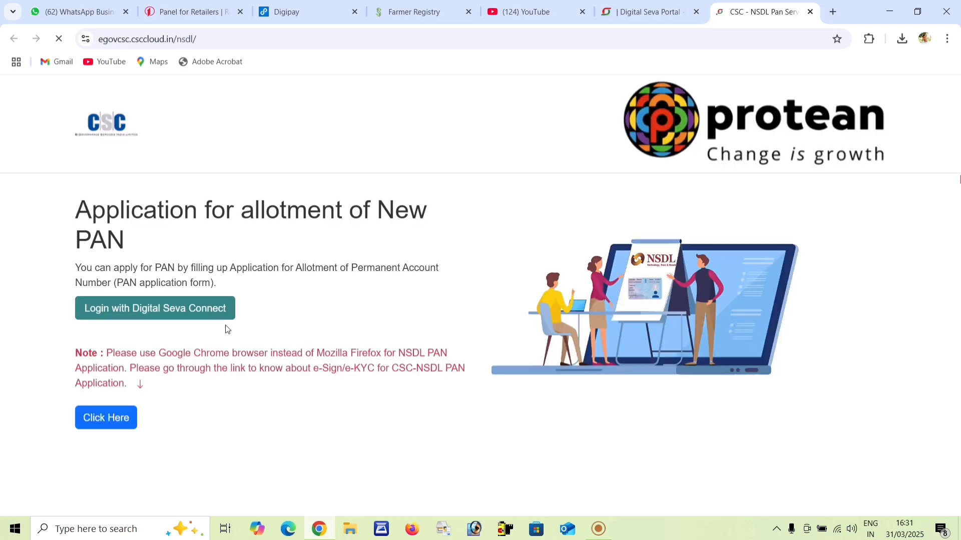
{"action": "left_click", "coordinate": [155, 312]}
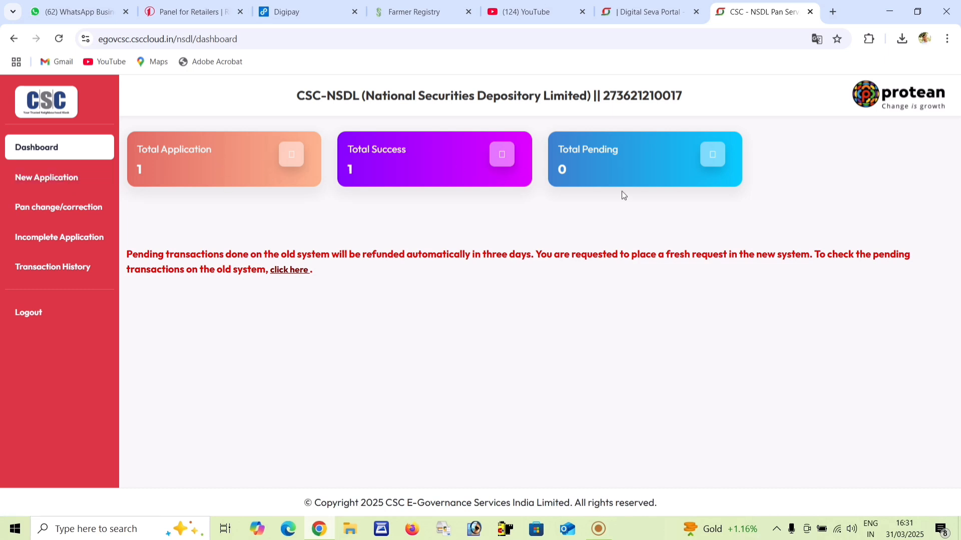
{"action": "left_click", "coordinate": [61, 183]}
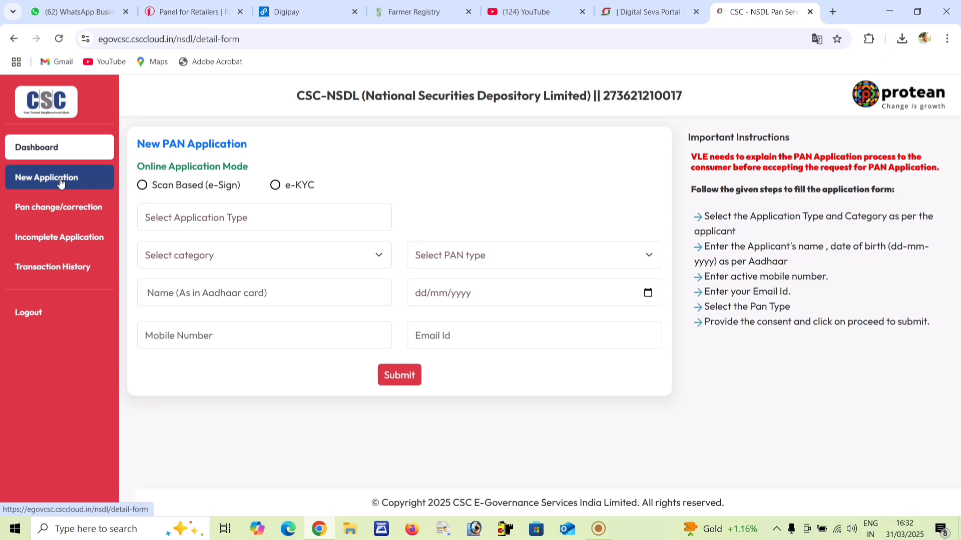
Choose e-KYC mode, PAN - Indian Citizen (Form 49A), and the INDIVIDUAL category.
{"action": "left_click", "coordinate": [276, 186]}
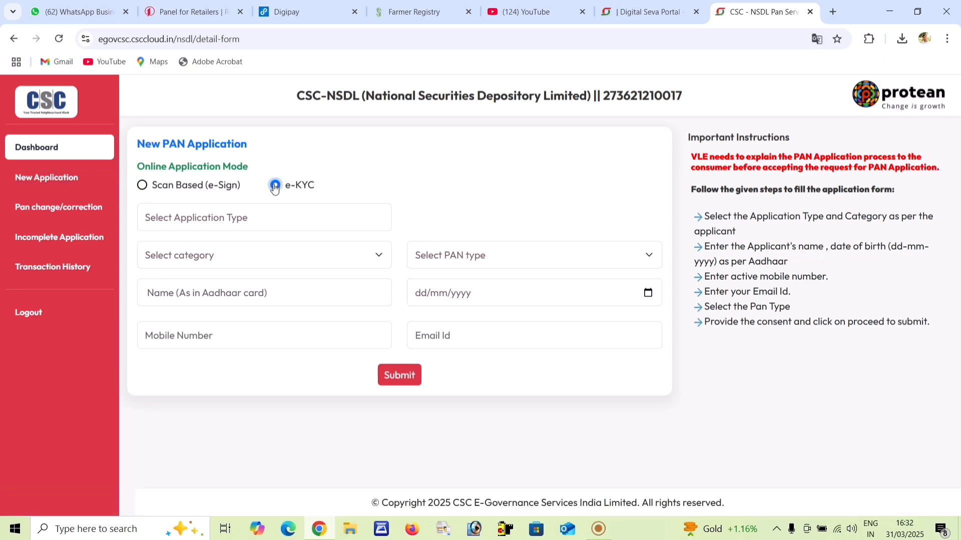
{"action": "left_click", "coordinate": [262, 219]}
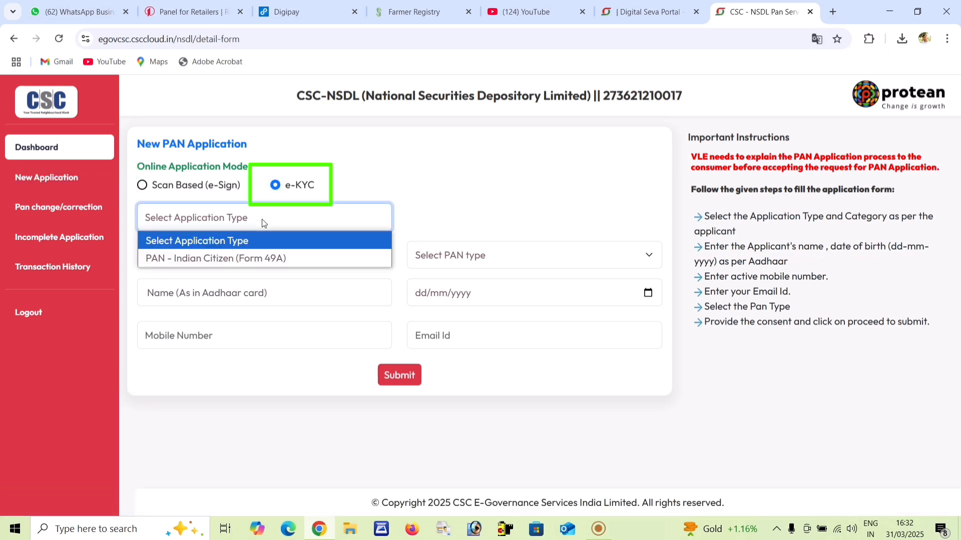
{"action": "left_click", "coordinate": [254, 257]}
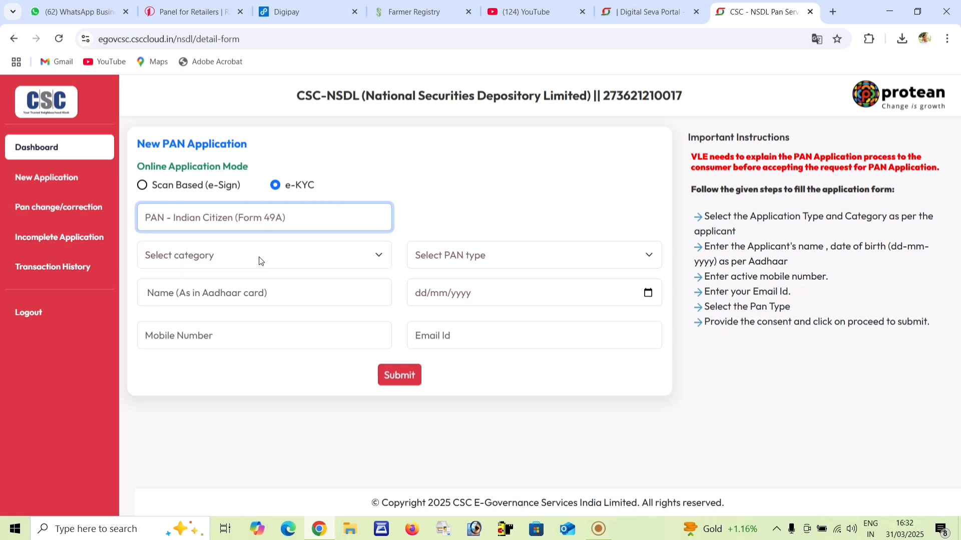
{"action": "left_click", "coordinate": [258, 261]}
{"action": "left_click", "coordinate": [227, 297]}
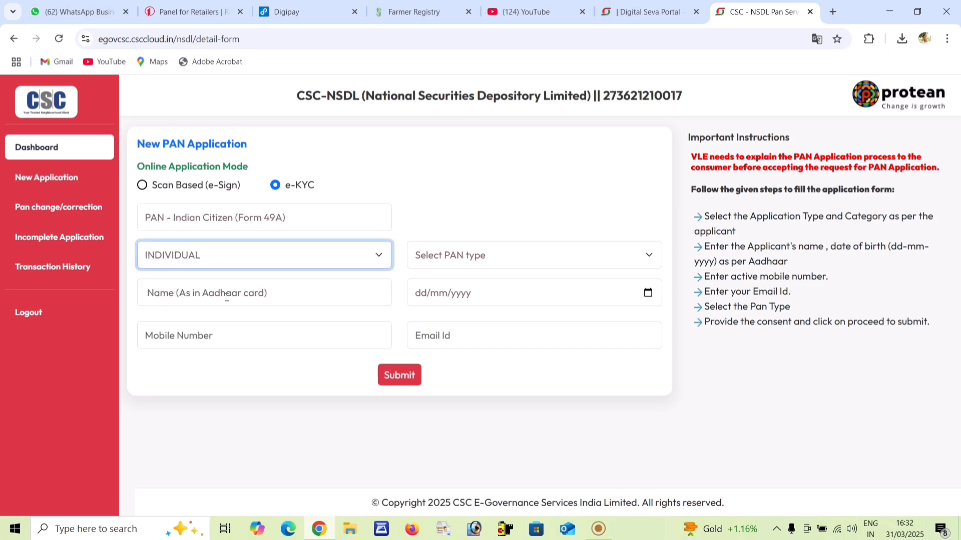
Set PAN type to Physical PAN Card/E-PAN Card and begin entering the applicant's name.
{"action": "left_click", "coordinate": [506, 258]}
{"action": "left_click", "coordinate": [492, 296]}
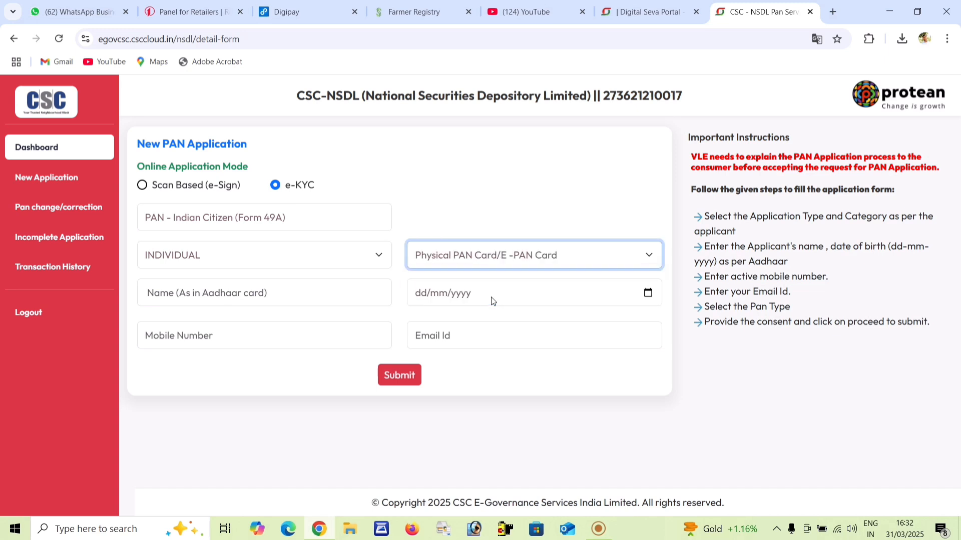
{"action": "left_click", "coordinate": [270, 293]}
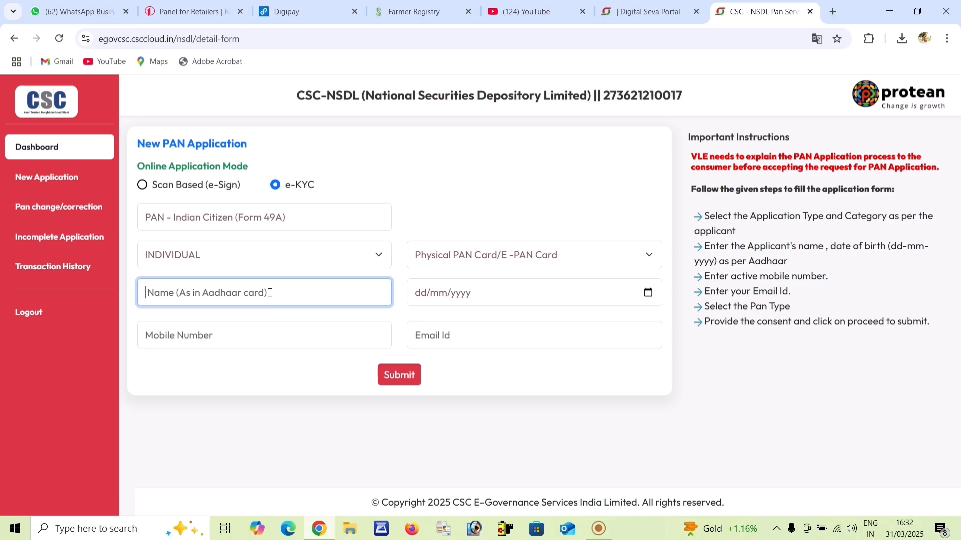
{"action": "type", "text": "ANK"}
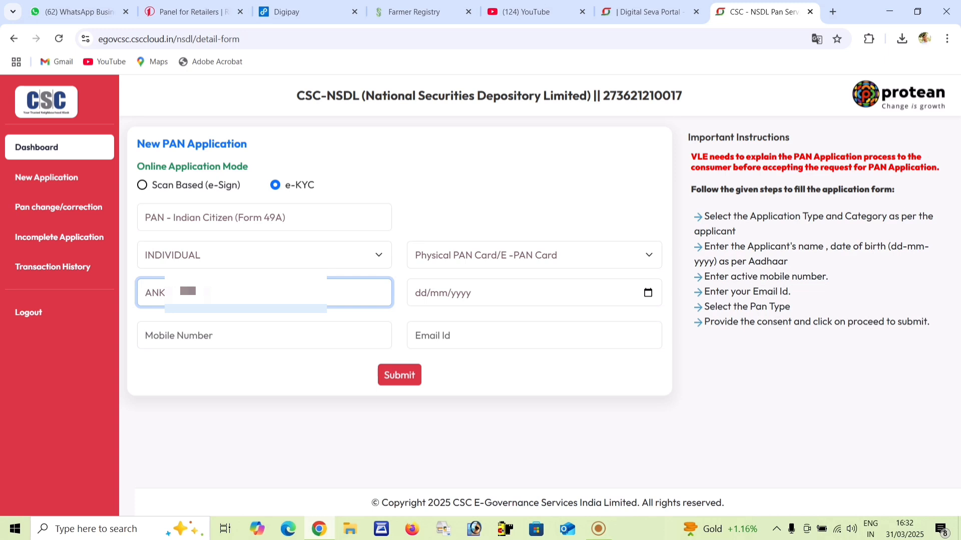
{"action": "type", "text": " KUM"}
{"action": "left_click", "coordinate": [426, 295]}
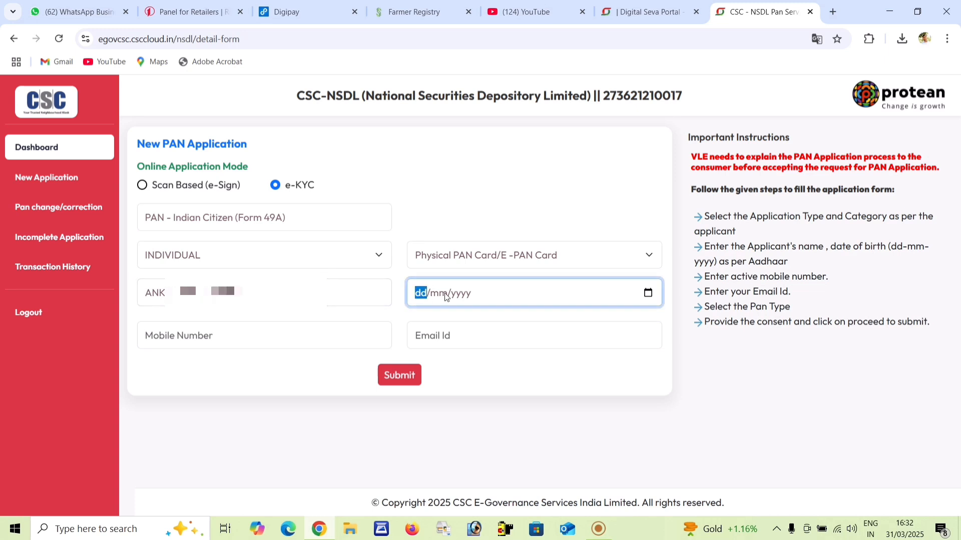
{"action": "left_click", "coordinate": [650, 296]}
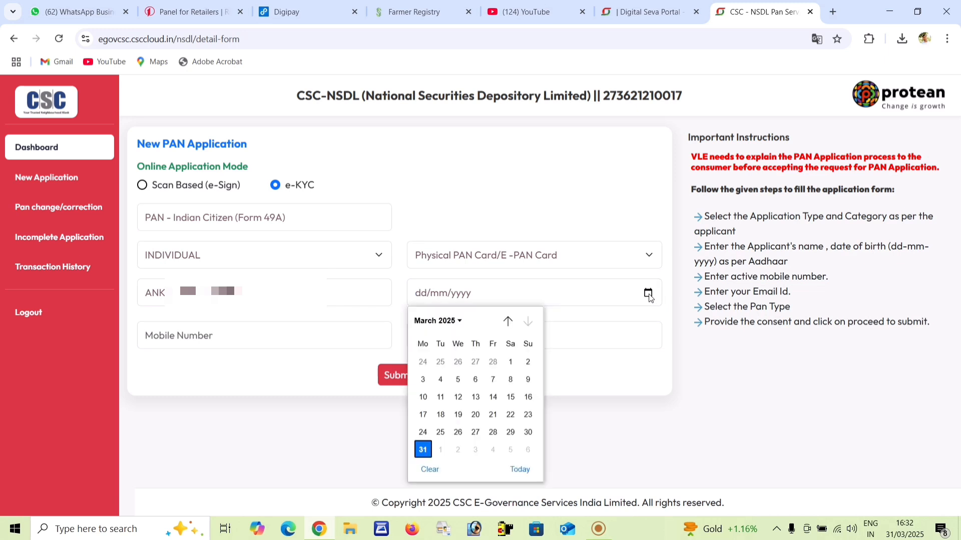
{"action": "left_click", "coordinate": [459, 323]}
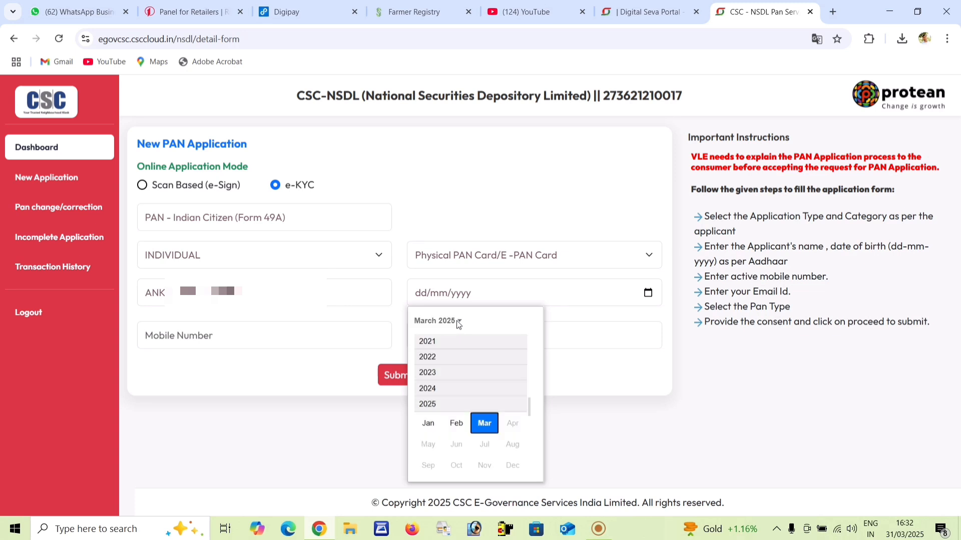
{"action": "scroll", "coordinate": [457, 357], "scroll_direction": "up", "scroll_amount": 3}
{"action": "scroll", "coordinate": [457, 358], "scroll_direction": "up", "scroll_amount": 5}
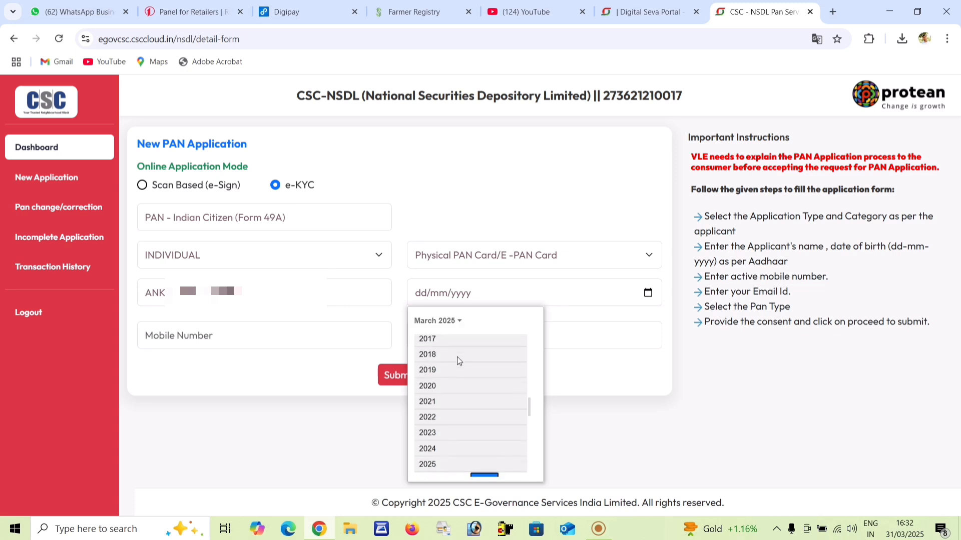
{"action": "scroll", "coordinate": [457, 361], "scroll_direction": "up", "scroll_amount": 3}
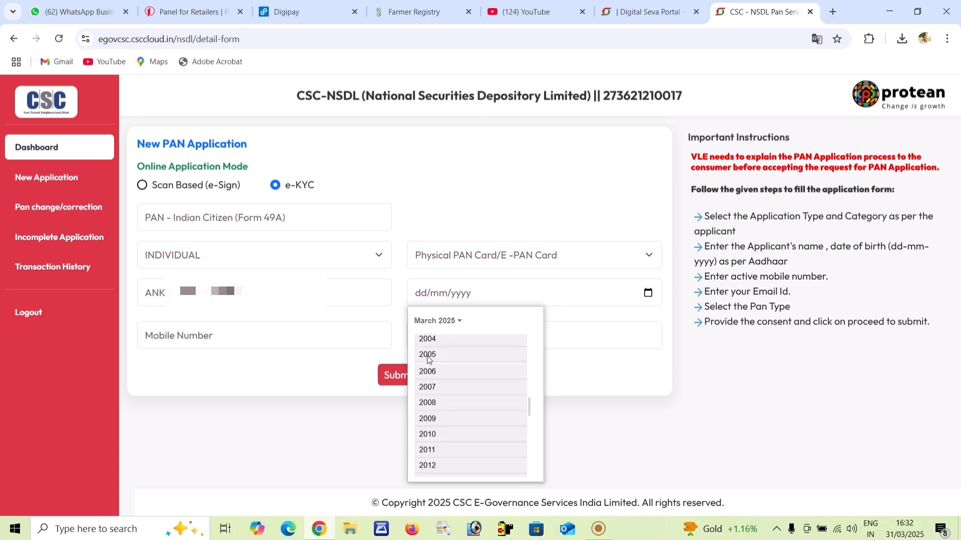
{"action": "left_click", "coordinate": [438, 361]}
{"action": "left_click", "coordinate": [513, 382]}
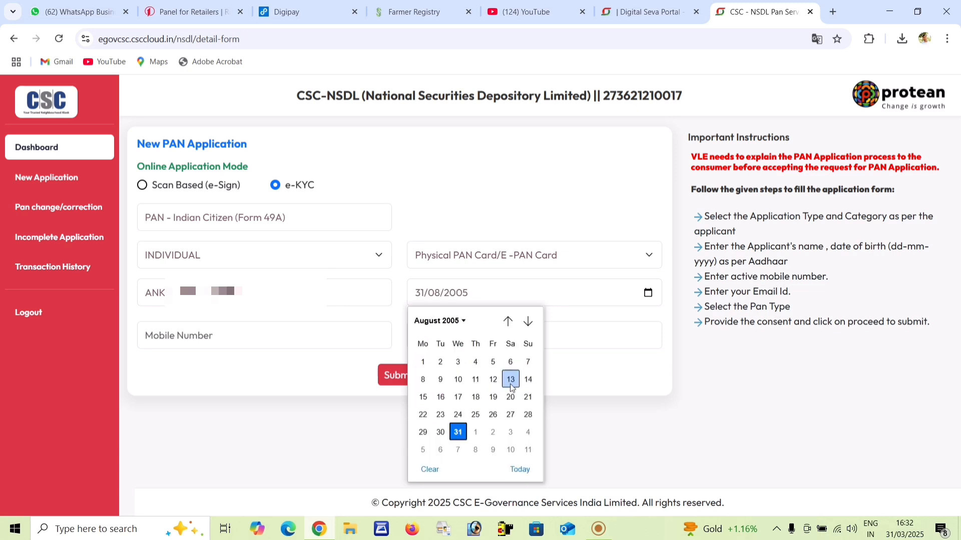
{"action": "left_click", "coordinate": [530, 381]}
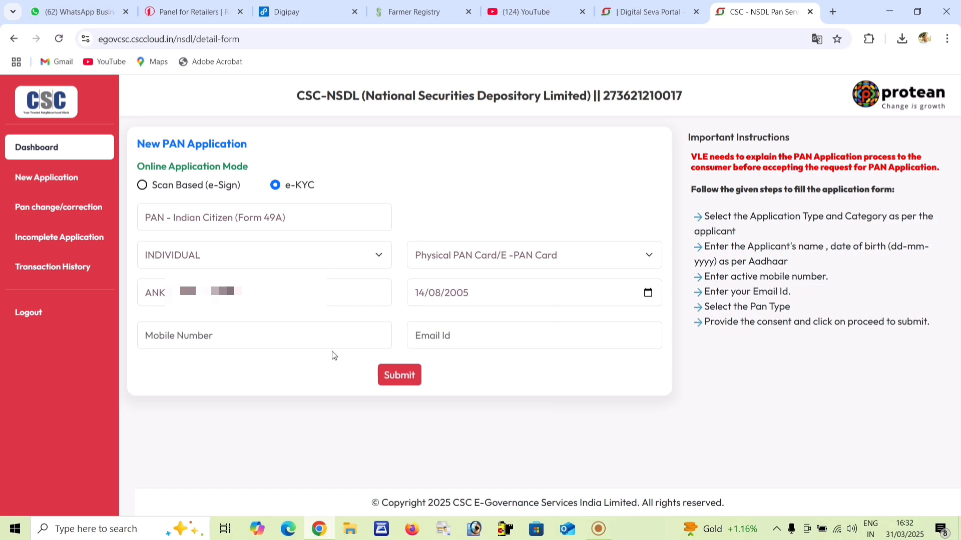
Enter the applicant's mobile number and begin typing the e-mail address.
{"action": "left_click", "coordinate": [304, 336]}
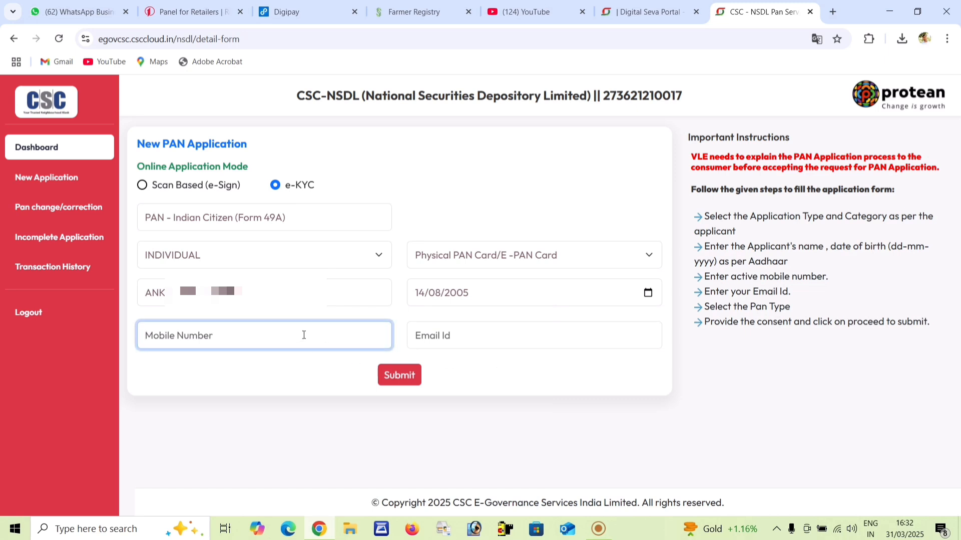
{"action": "type", "text": "91"}
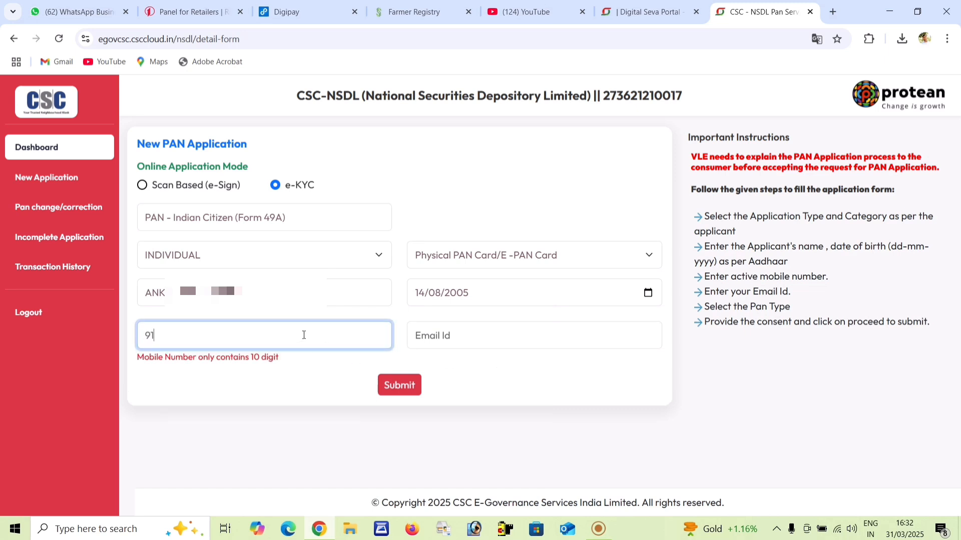
{"action": "type", "text": "198"}
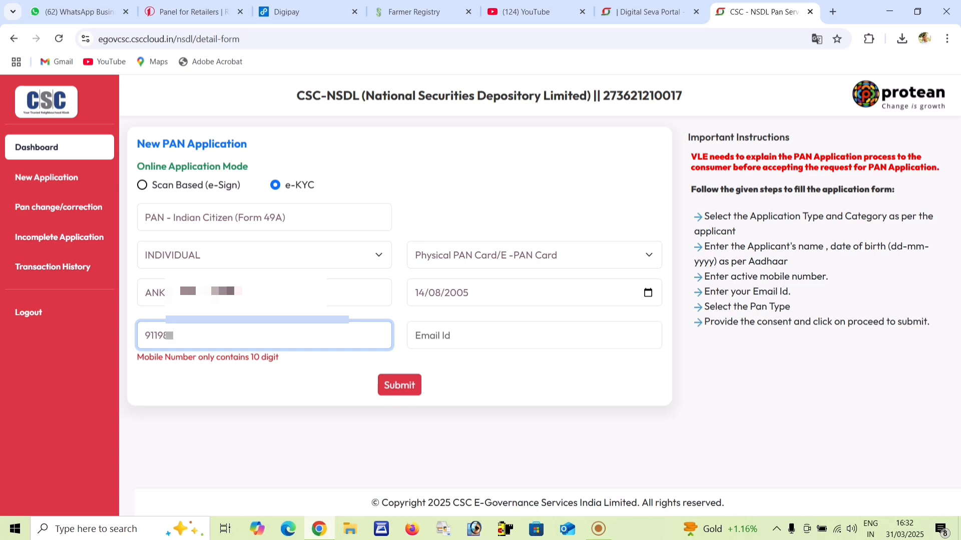
{"action": "type", "text": "0"}
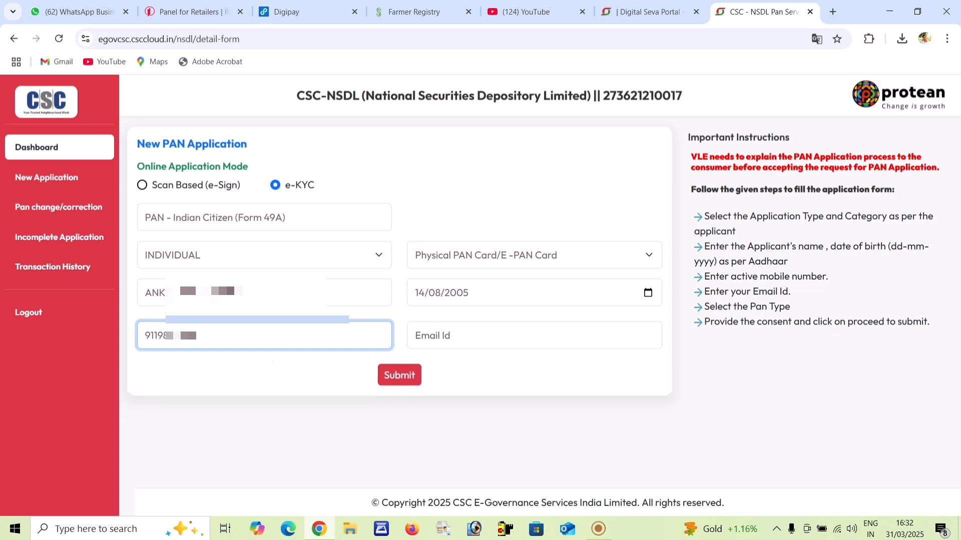
{"action": "left_click", "coordinate": [518, 371]}
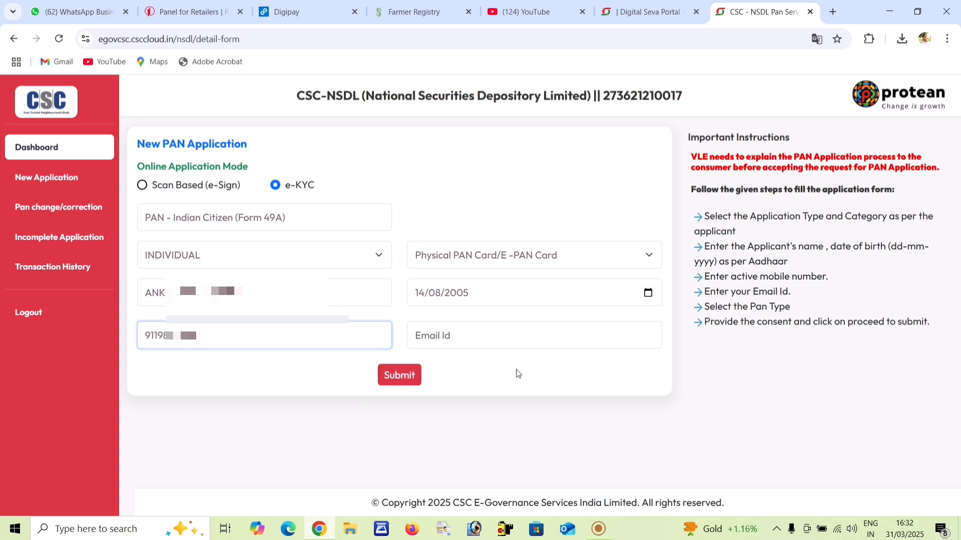
{"action": "left_click", "coordinate": [499, 339]}
{"action": "type", "text": "ja"}
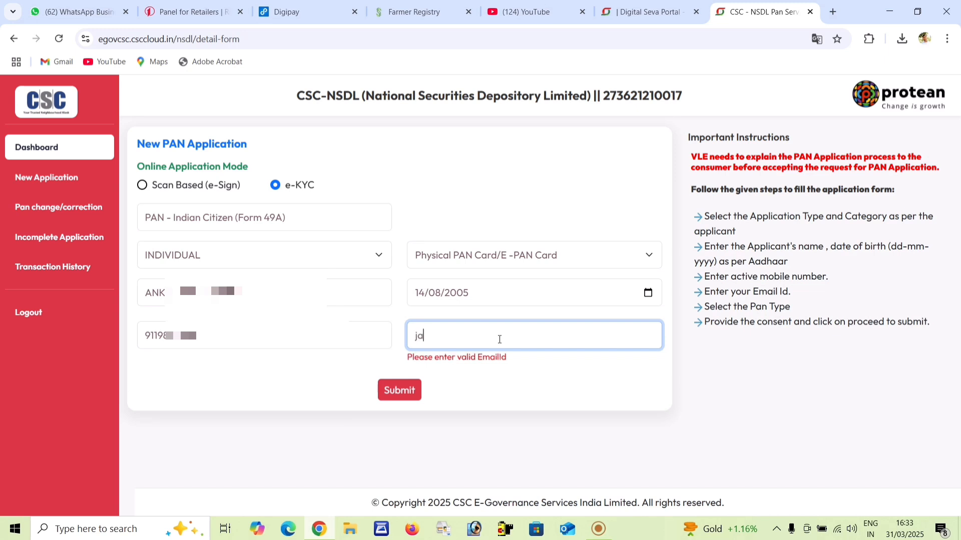
{"action": "key", "text": "BackSpace"}
{"action": "key", "text": "BackSpace"}
{"action": "type", "text": "jpa"}
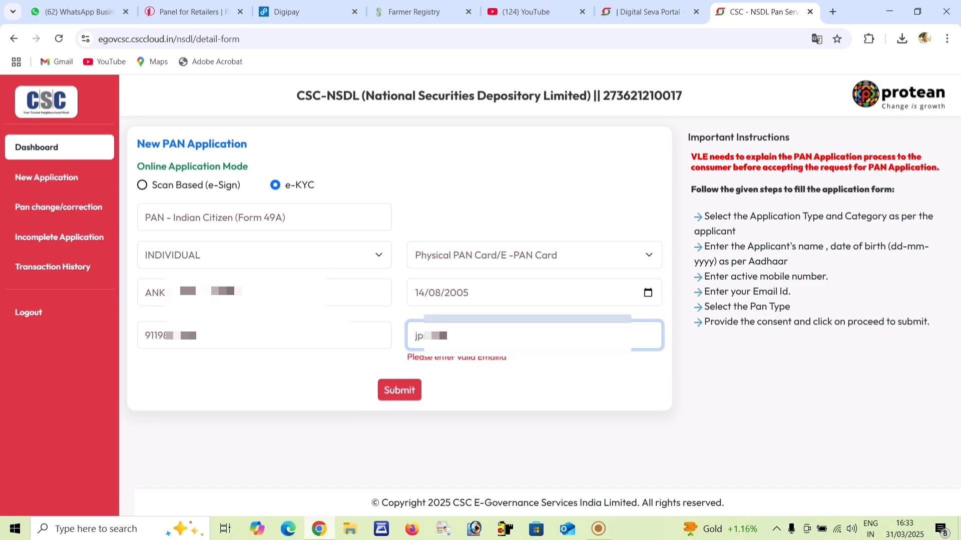
{"action": "type", "text": "ma"}
Submit the form, accept the NSDL location notice, and start entering the agent's mobile number.
{"action": "left_click", "coordinate": [403, 381]}
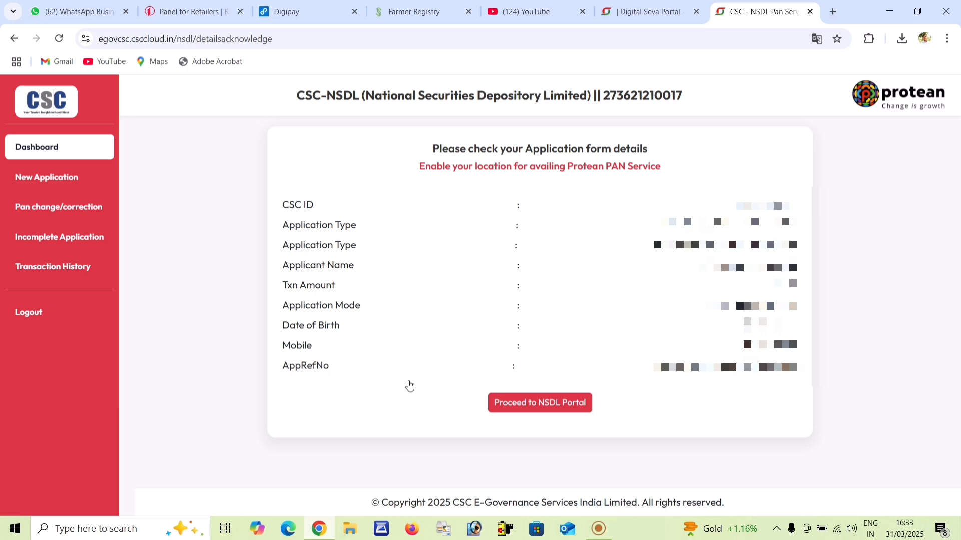
{"action": "left_click", "coordinate": [534, 407]}
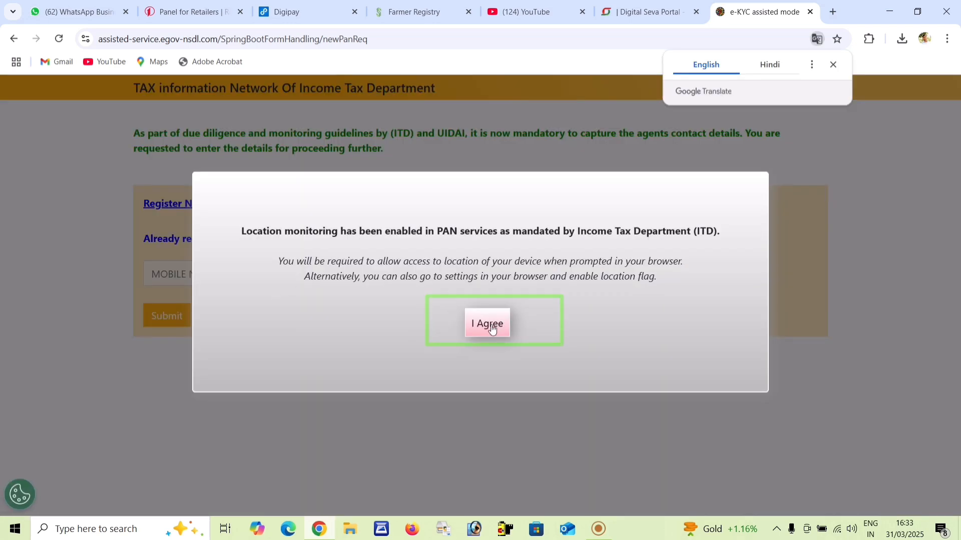
{"action": "left_click", "coordinate": [492, 329]}
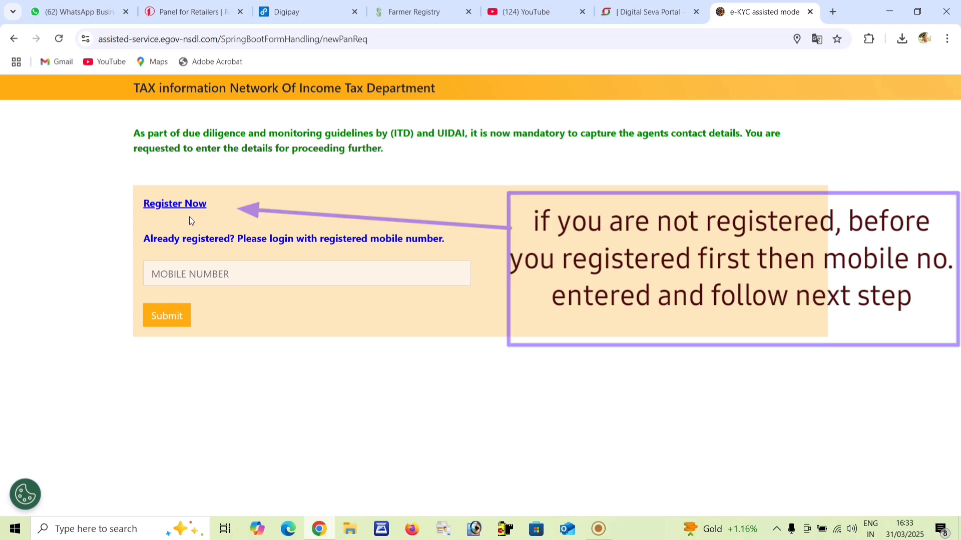
{"action": "left_click", "coordinate": [191, 273]}
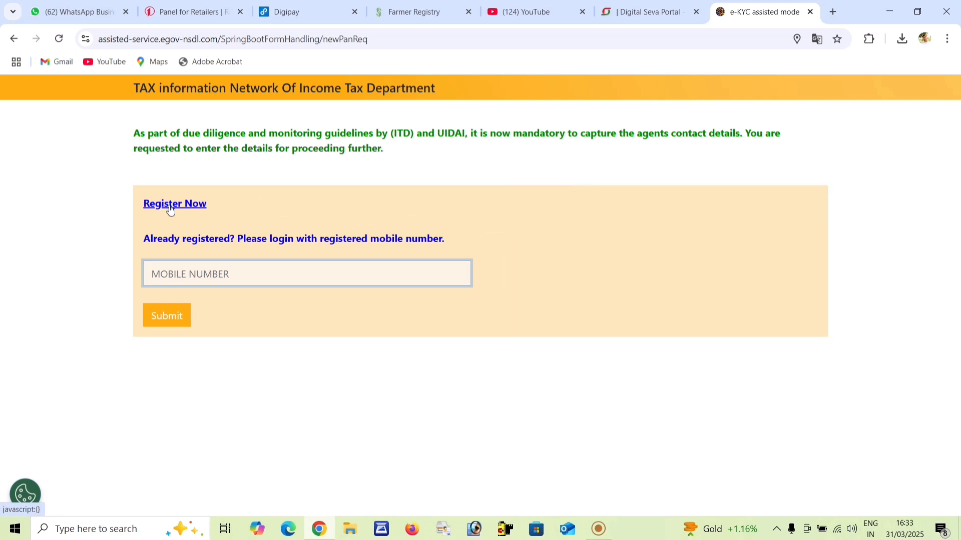
{"action": "type", "text": "99"}
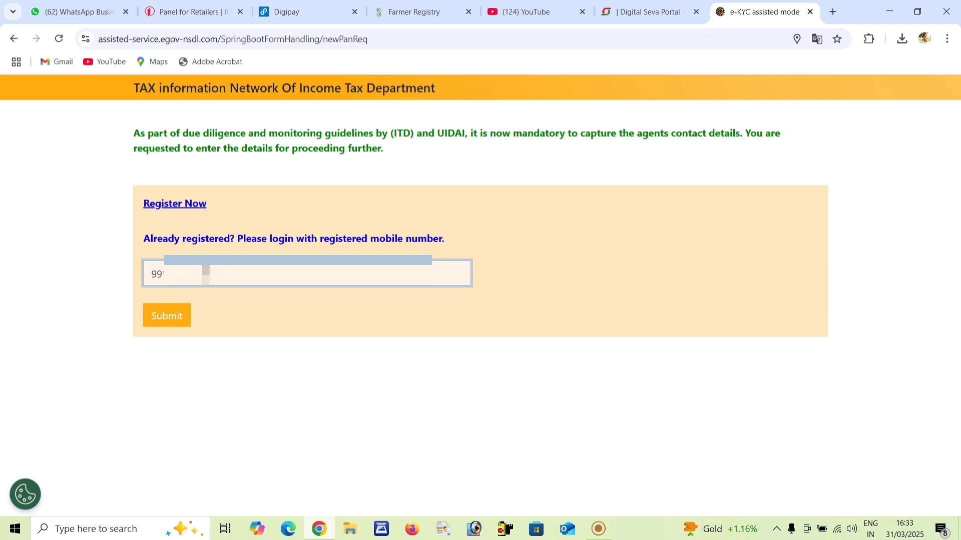
Submit the registered mobile number, then enter and submit the received one-time password.
{"action": "left_click", "coordinate": [172, 314]}
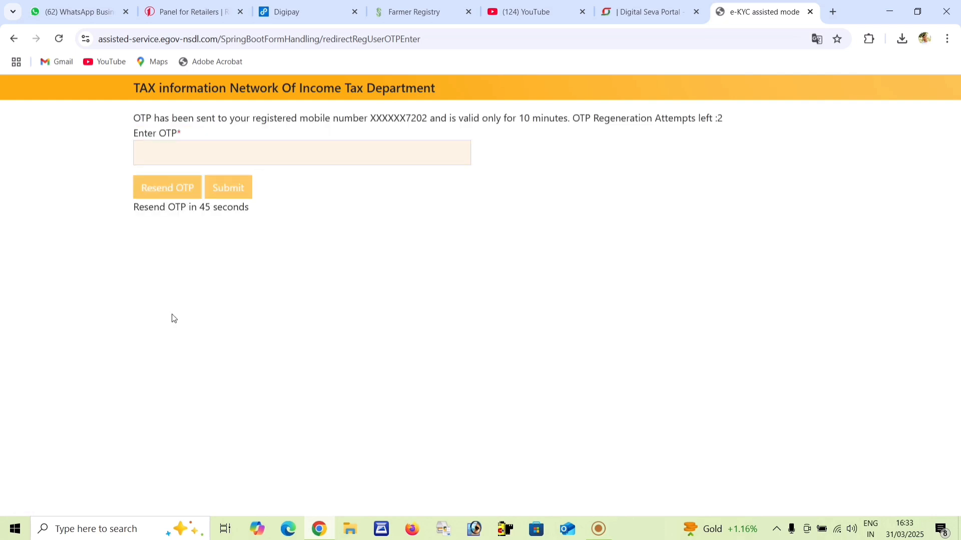
{"action": "left_click", "coordinate": [168, 149]}
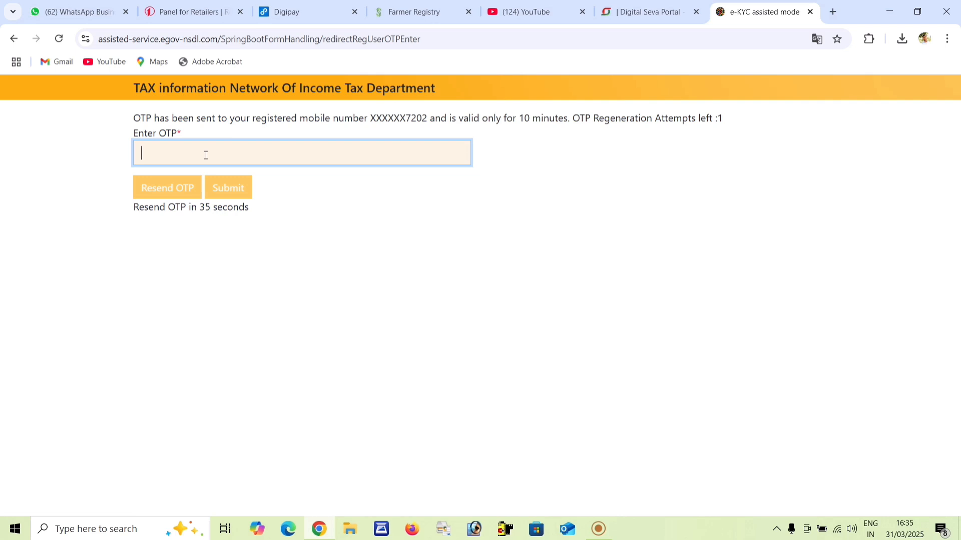
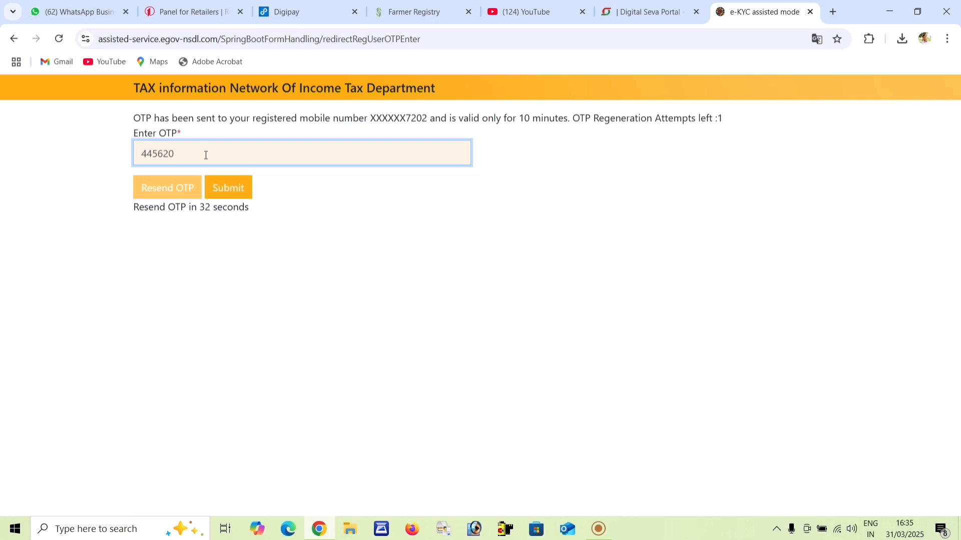
{"action": "left_click", "coordinate": [231, 191]}
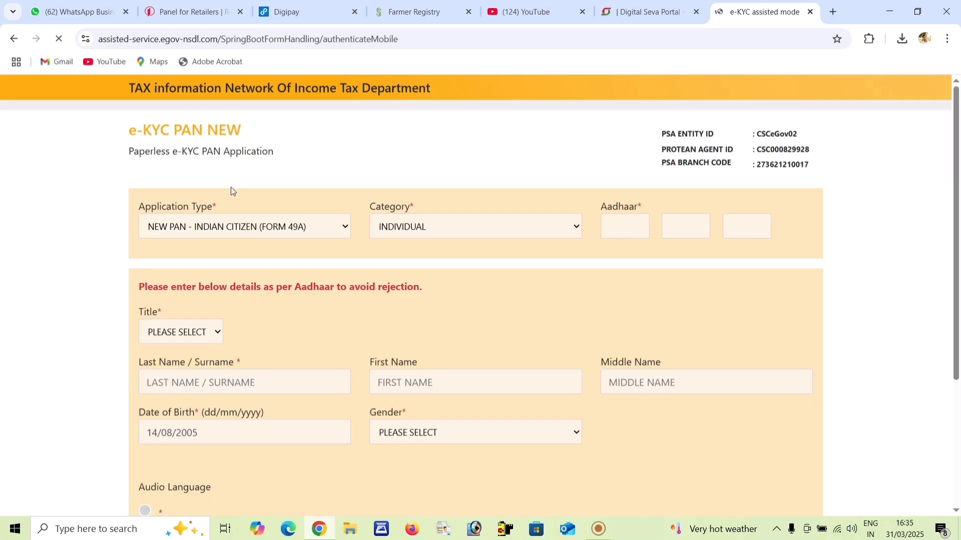
Enter the applicant's Aadhaar number and select the title SHRI.
{"action": "left_click", "coordinate": [624, 223]}
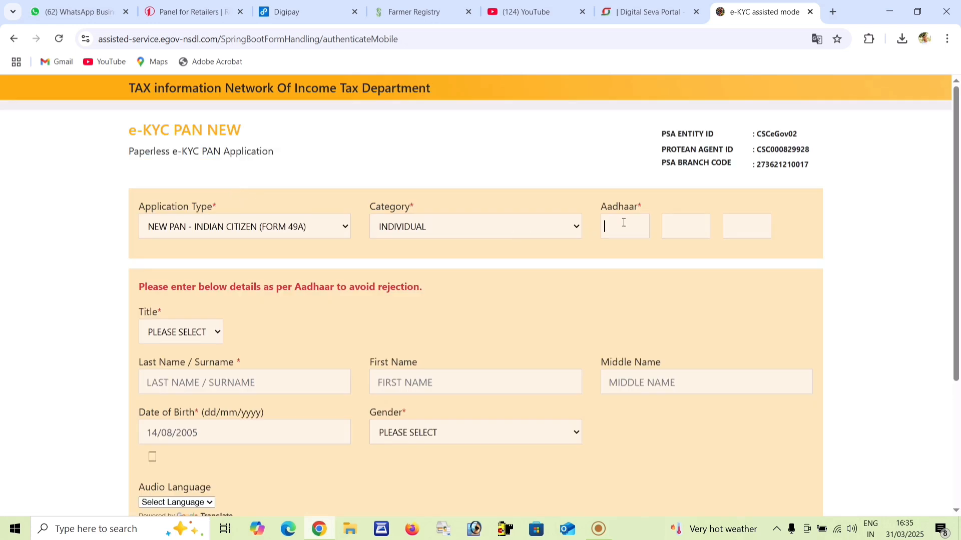
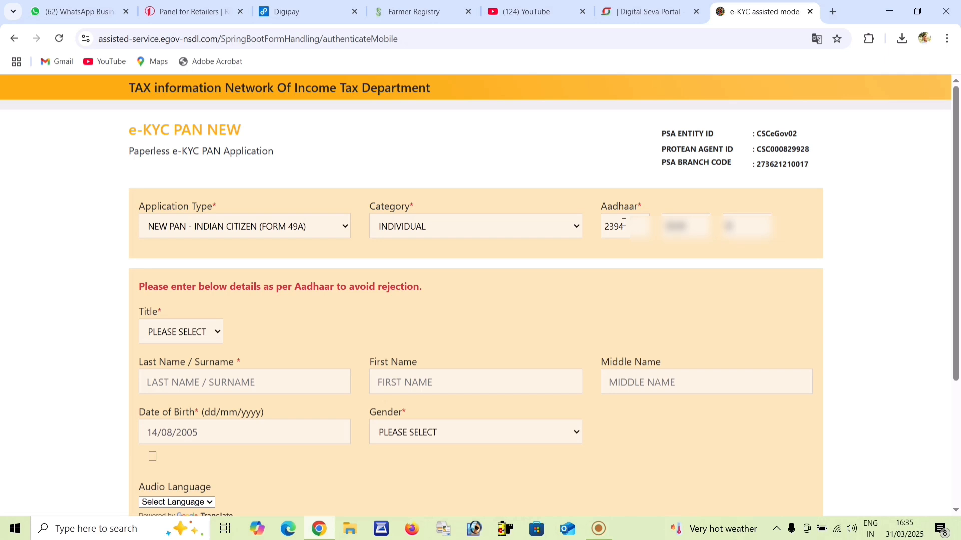
{"action": "left_click", "coordinate": [218, 335]}
{"action": "left_click", "coordinate": [183, 369]}
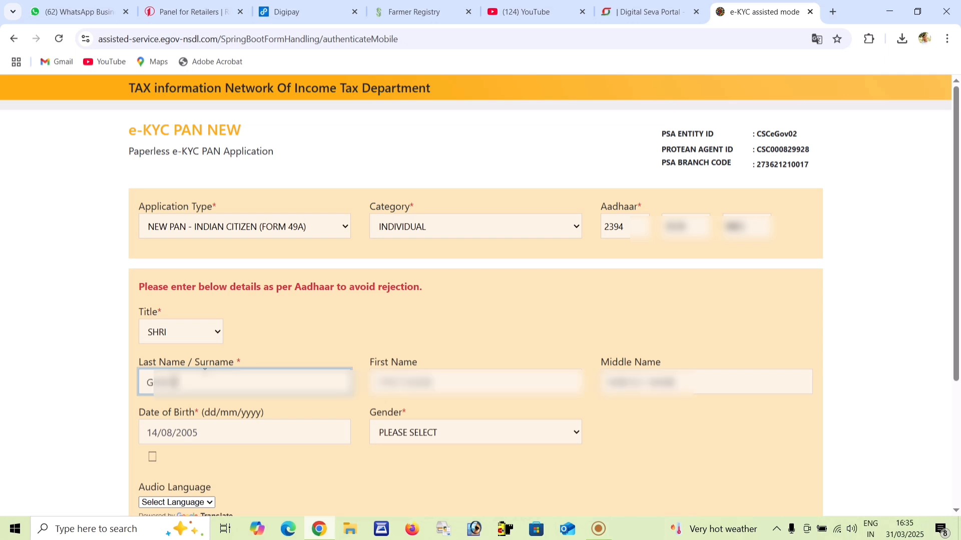
Fill in the applicant's first and middle names and set gender to MALE.
{"action": "left_click", "coordinate": [379, 381]}
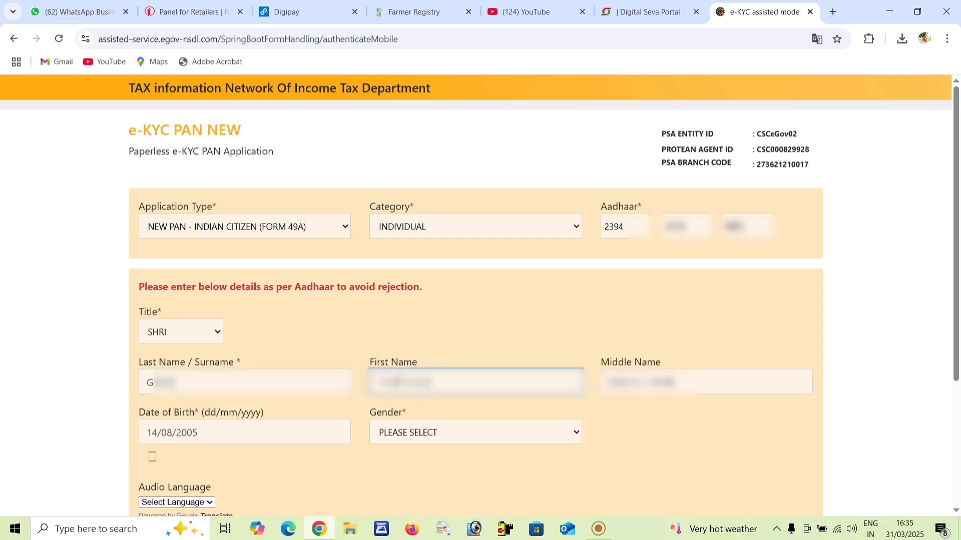
{"action": "type", "text": "?????"}
{"action": "left_click", "coordinate": [673, 391]}
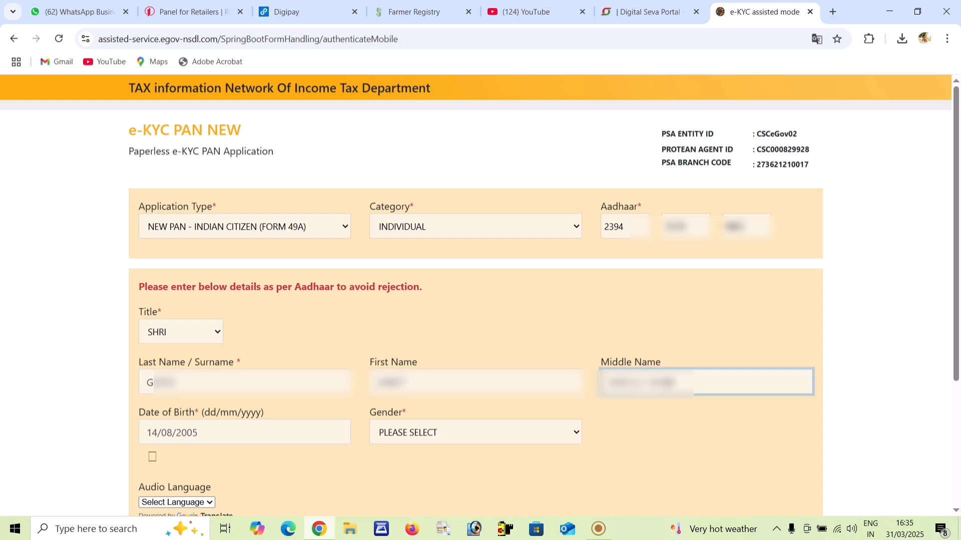
{"action": "type", "text": "[unreadable]"}
{"action": "left_click", "coordinate": [649, 443]}
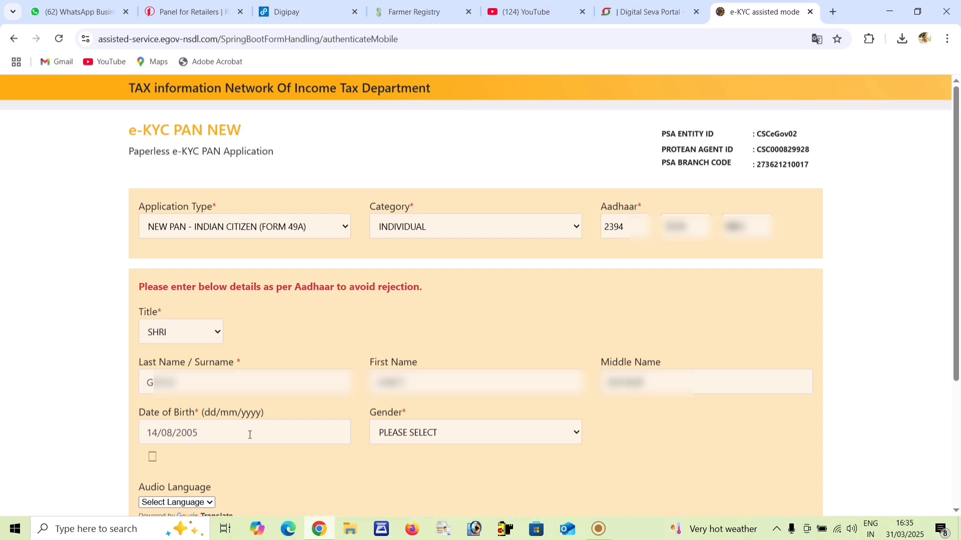
{"action": "left_click", "coordinate": [408, 443]}
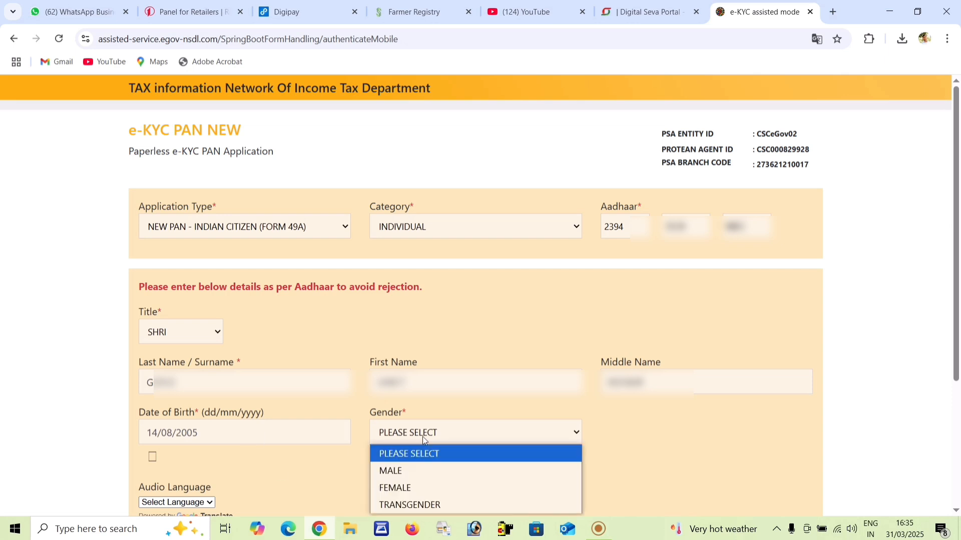
{"action": "left_click", "coordinate": [415, 472]}
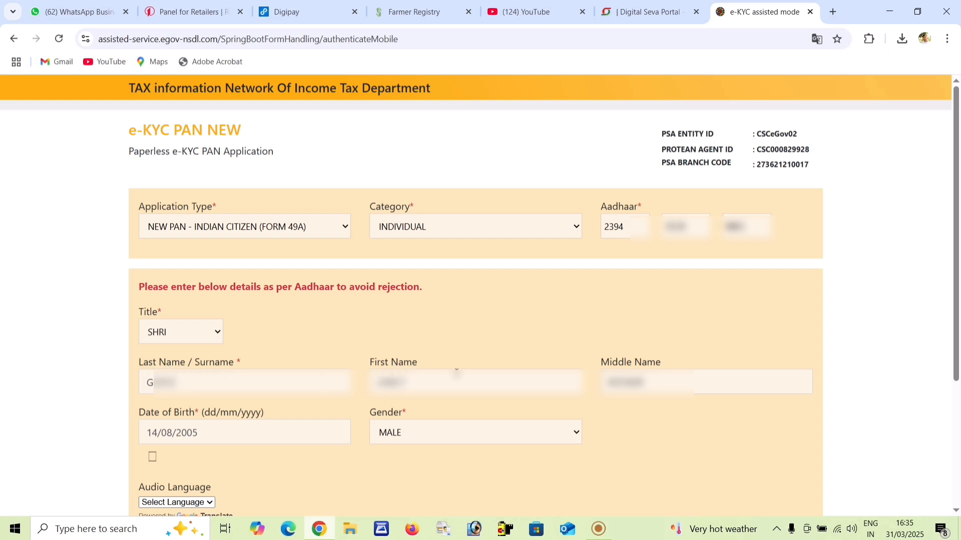
Set audio language to English, accept the Aadhaar e-sign consent, and submit the e-KYC details.
{"action": "scroll", "coordinate": [567, 481], "scroll_direction": "down", "scroll_amount": 4}
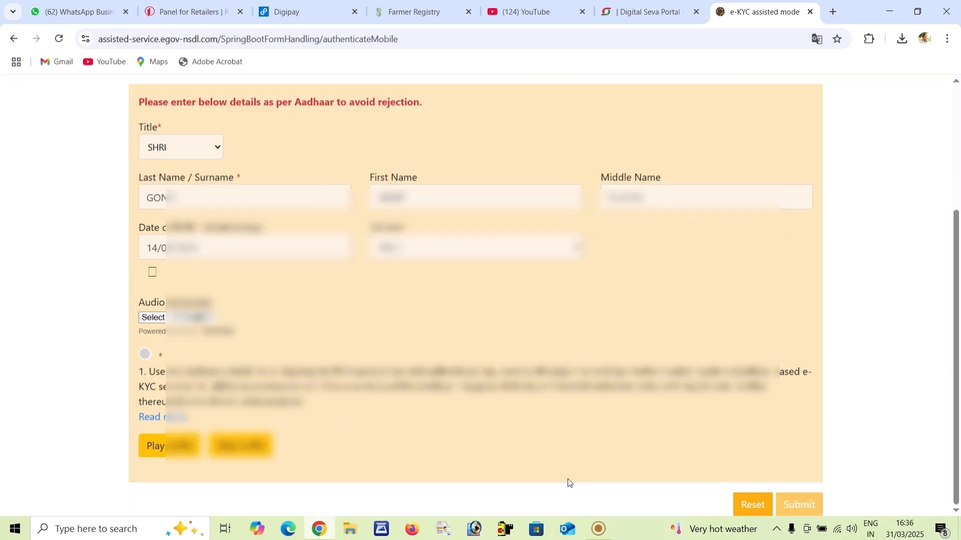
{"action": "left_click", "coordinate": [172, 317]}
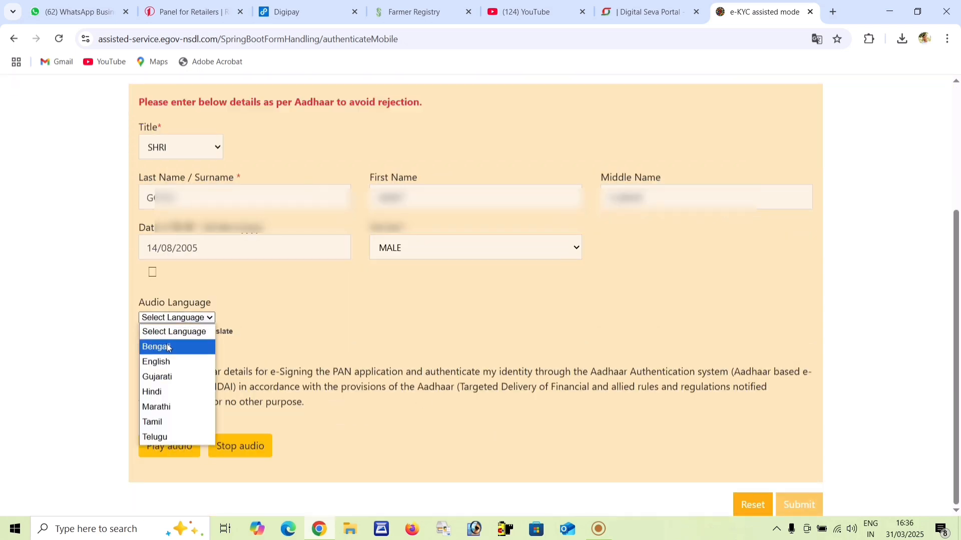
{"action": "left_click", "coordinate": [158, 394]}
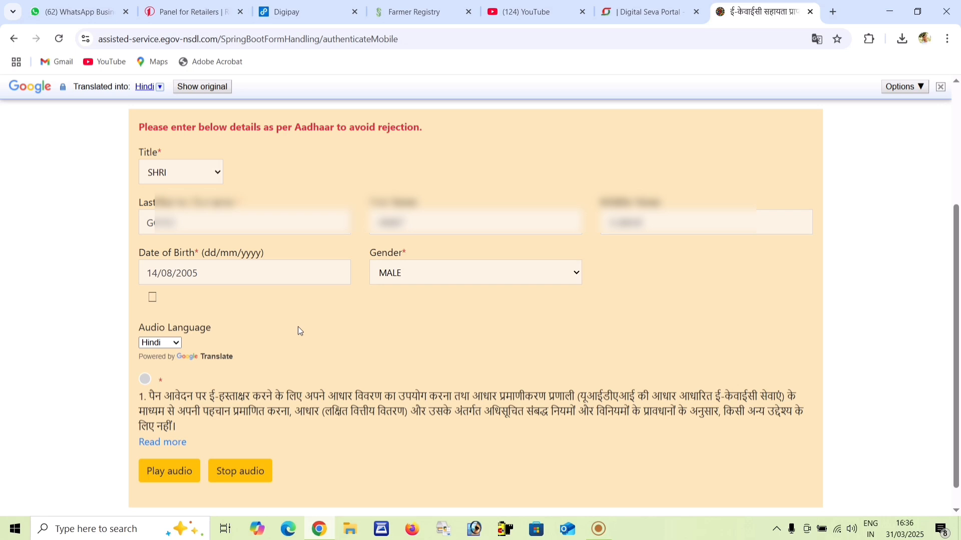
{"action": "left_click", "coordinate": [169, 343]}
{"action": "left_click", "coordinate": [160, 372]}
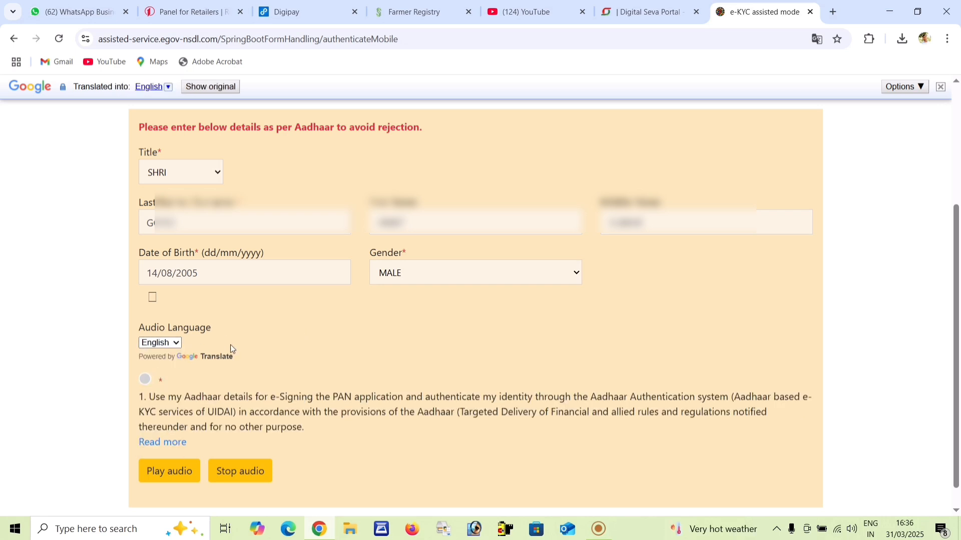
{"action": "left_click", "coordinate": [145, 379]}
{"action": "scroll", "coordinate": [259, 475], "scroll_direction": "down", "scroll_amount": 1}
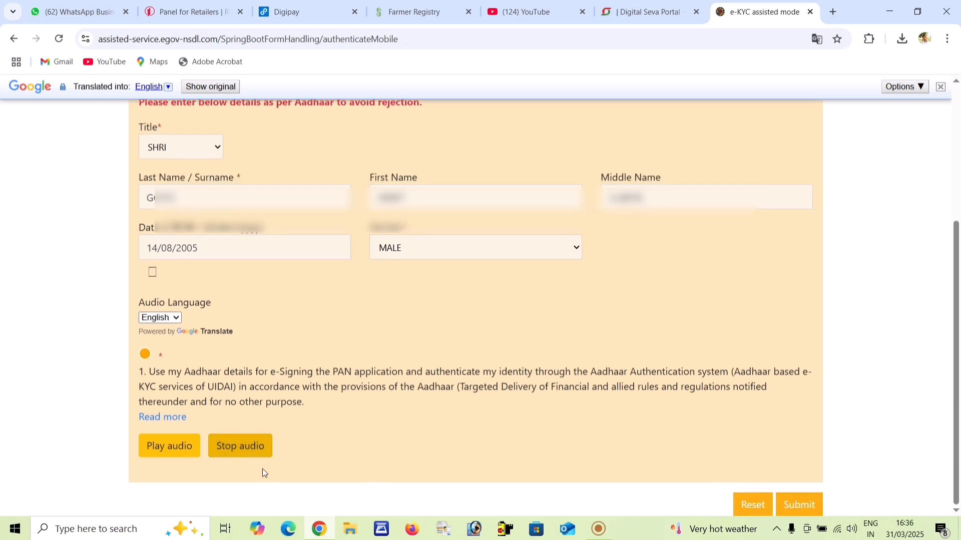
{"action": "left_click", "coordinate": [793, 502]}
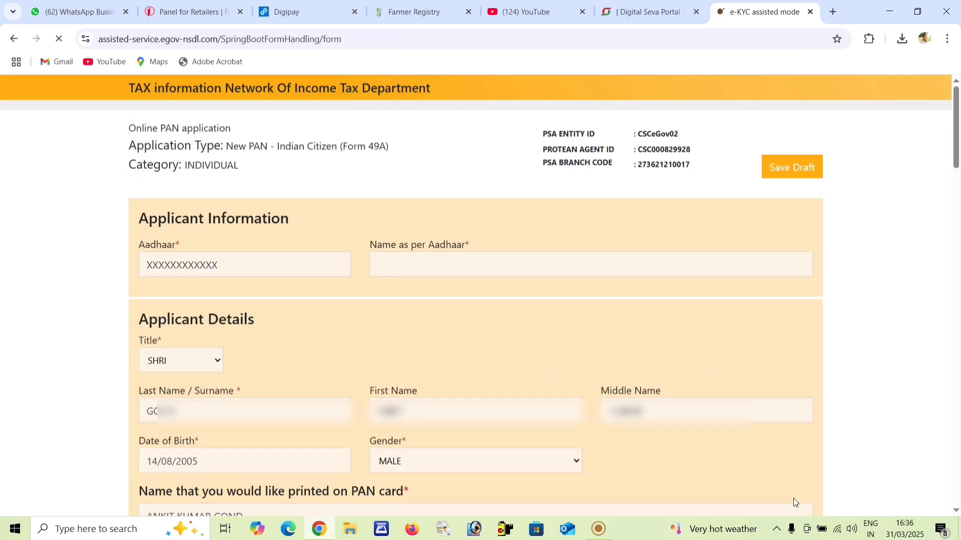
Review the Applicant Details page and continue to the Parent Details section.
{"action": "left_click", "coordinate": [469, 267]}
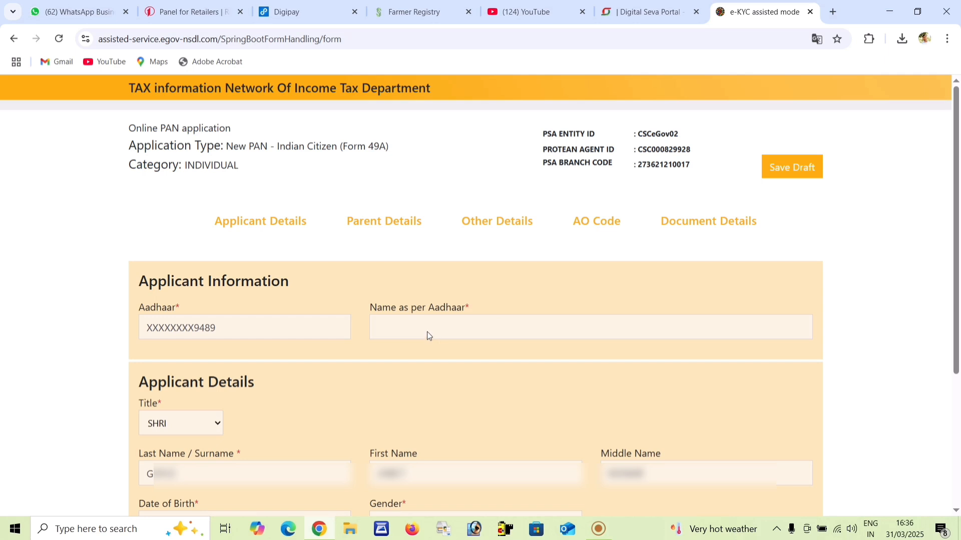
{"action": "scroll", "coordinate": [427, 332], "scroll_direction": "down", "scroll_amount": 3}
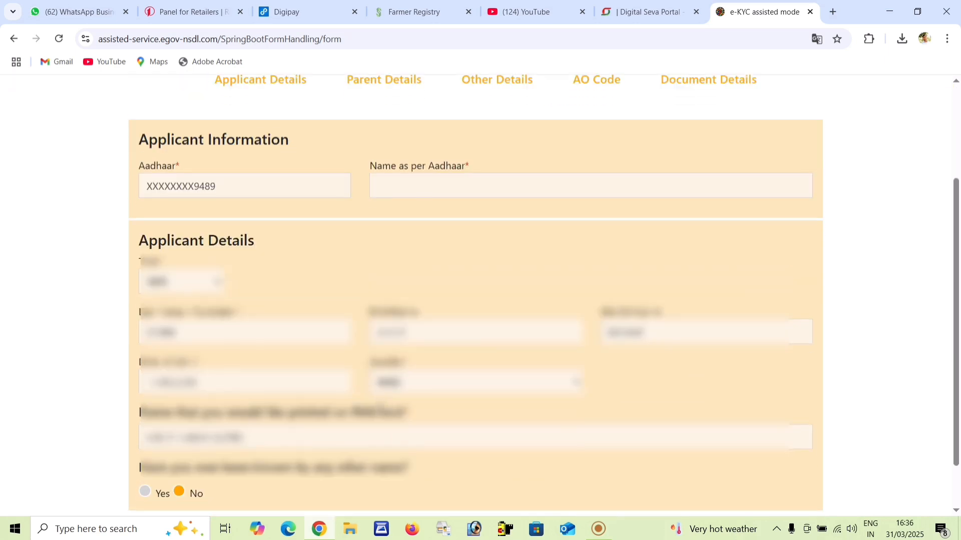
{"action": "scroll", "coordinate": [385, 407], "scroll_direction": "down", "scroll_amount": 1}
{"action": "left_click", "coordinate": [787, 480]}
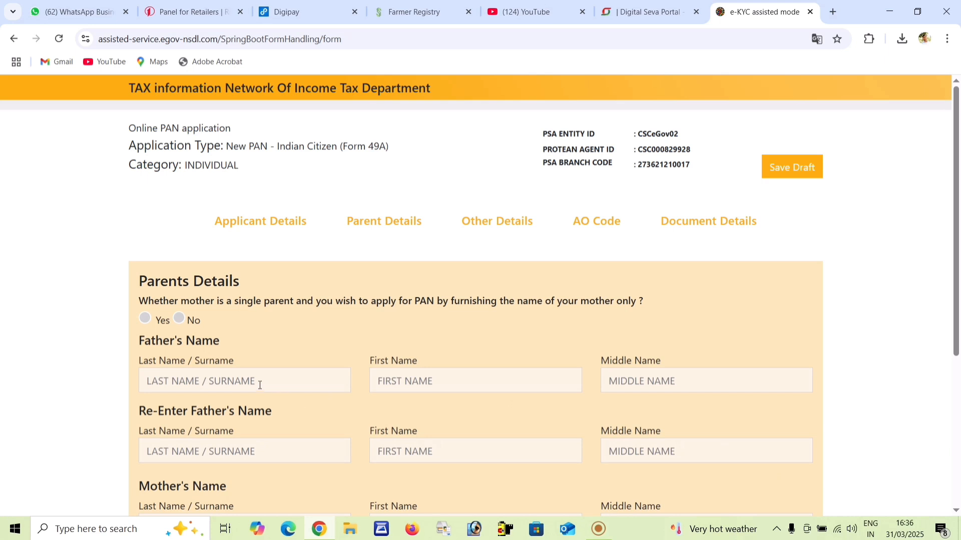
Answer No to the single-mother question and enter the father's surname.
{"action": "left_click", "coordinate": [179, 319]}
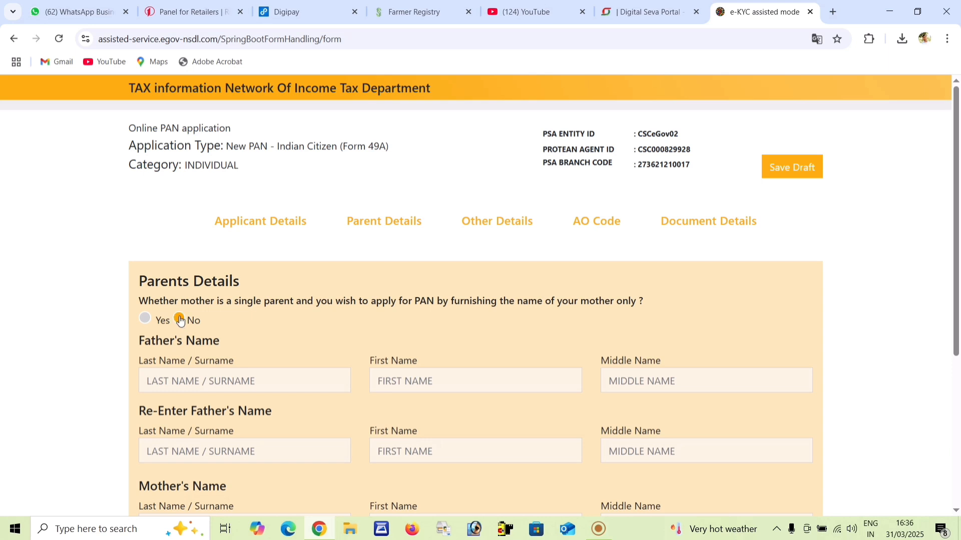
{"action": "left_click", "coordinate": [203, 378]}
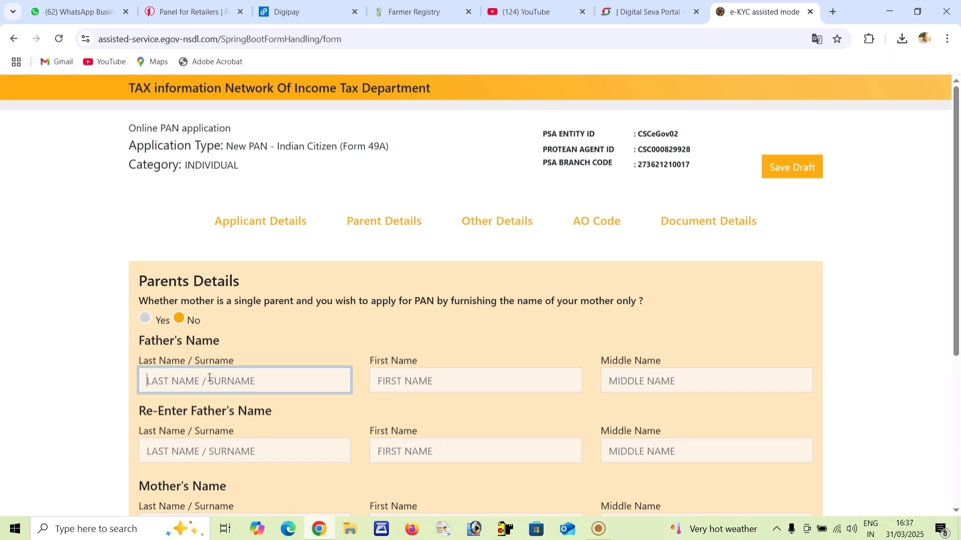
{"action": "type", "text": "GC"}
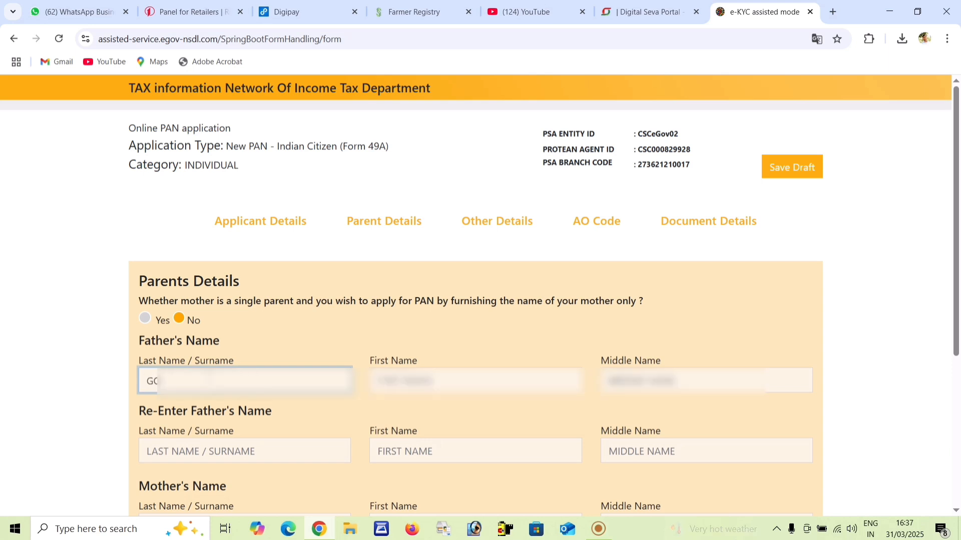
{"action": "type", "text": "??"}
Enter the father's first name and continue to the Other Details page.
{"action": "left_click", "coordinate": [399, 387]}
{"action": "type", "text": "?????"}
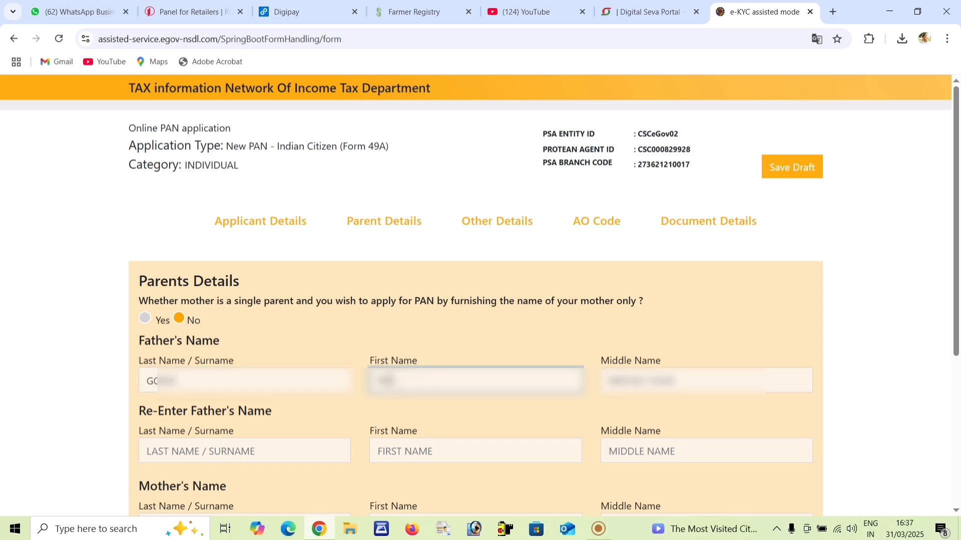
{"action": "key", "text": "BackSpace"}
{"action": "key", "text": "BackSpace"}
{"action": "type", "text": "??"}
{"action": "left_click", "coordinate": [418, 411]}
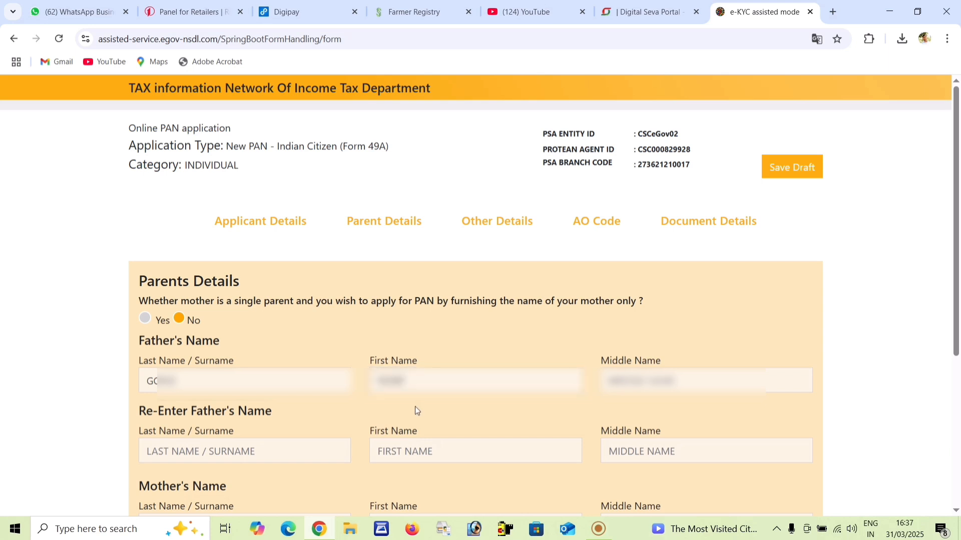
{"action": "scroll", "coordinate": [433, 419], "scroll_direction": "down", "scroll_amount": 5}
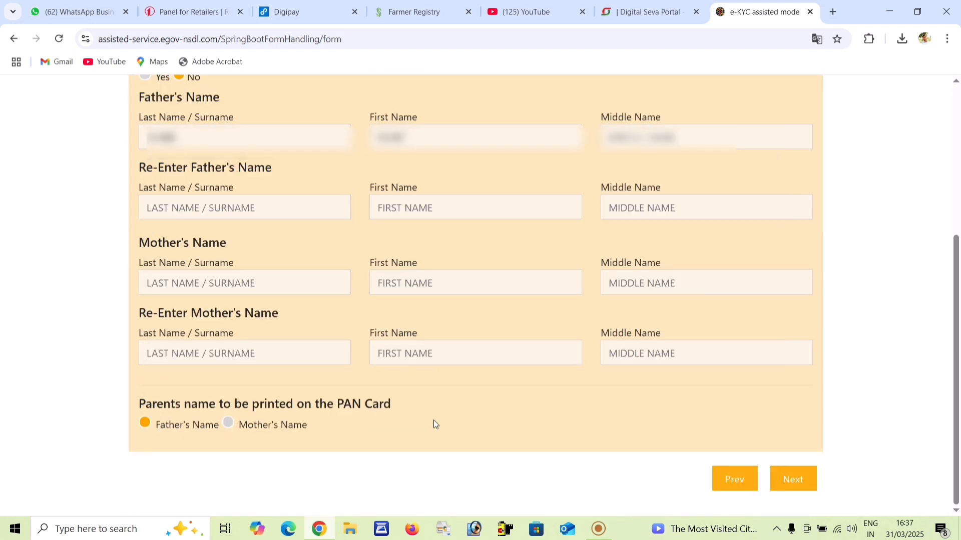
{"action": "left_click", "coordinate": [789, 479]}
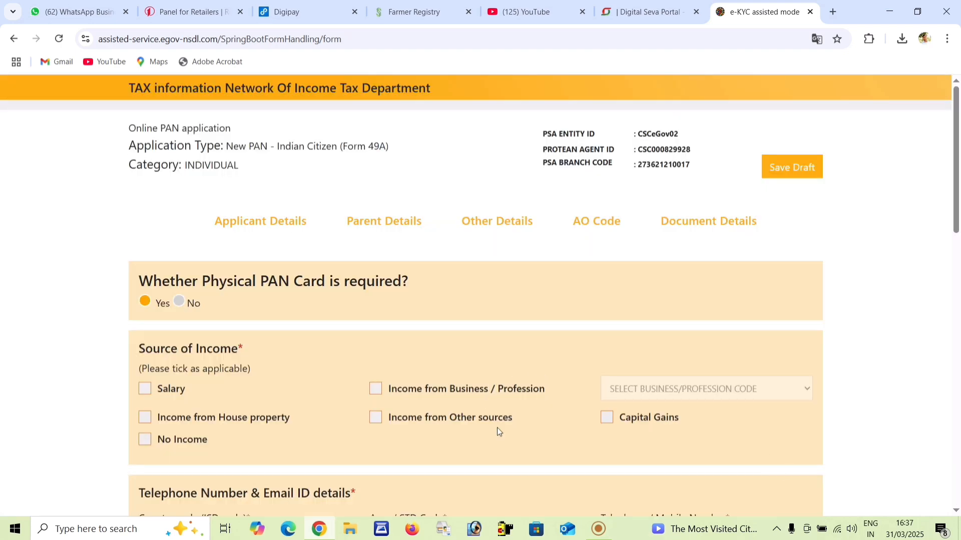
Tick 'Income from Other sources' as the applicant's source of income.
{"action": "left_click", "coordinate": [380, 420]}
{"action": "scroll", "coordinate": [493, 455], "scroll_direction": "down", "scroll_amount": 5}
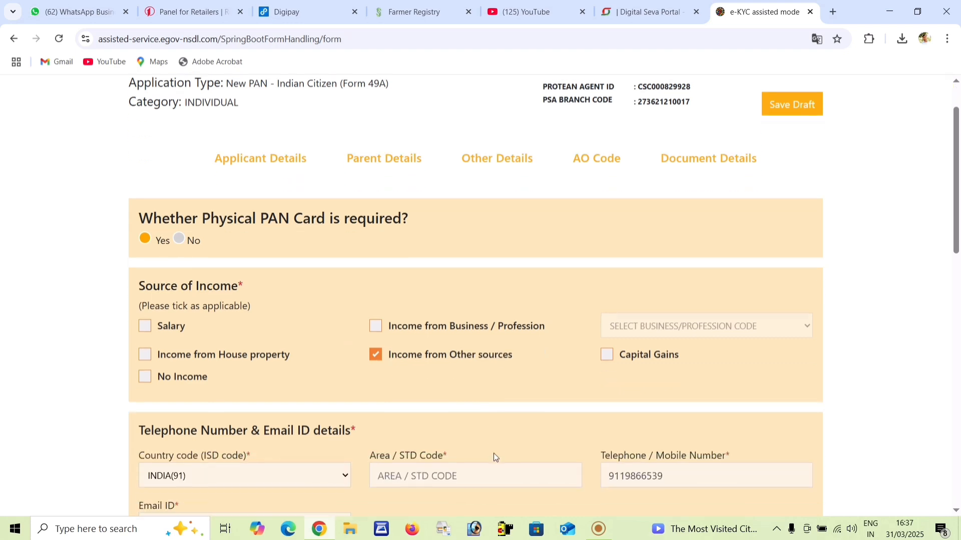
{"action": "scroll", "coordinate": [495, 457], "scroll_direction": "down", "scroll_amount": 3}
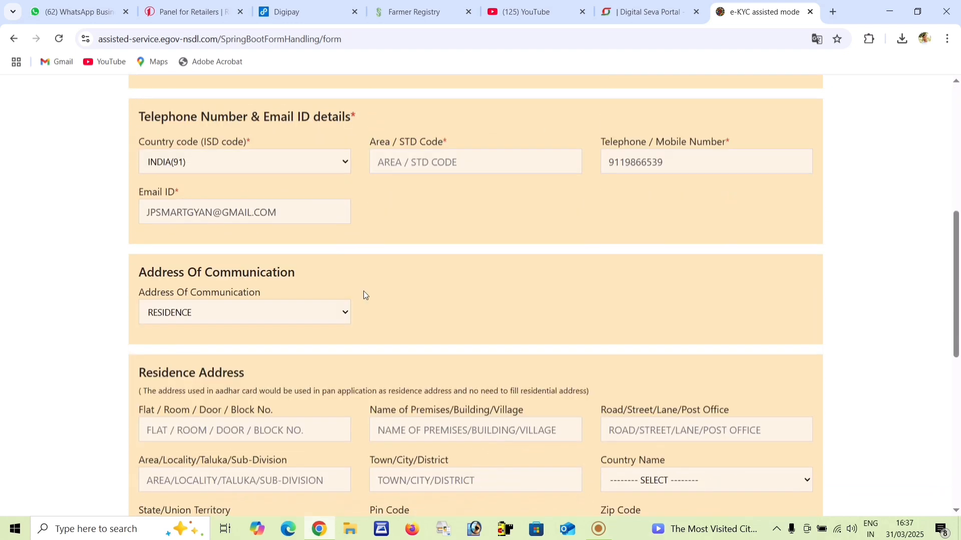
{"action": "scroll", "coordinate": [506, 407], "scroll_direction": "down", "scroll_amount": 8}
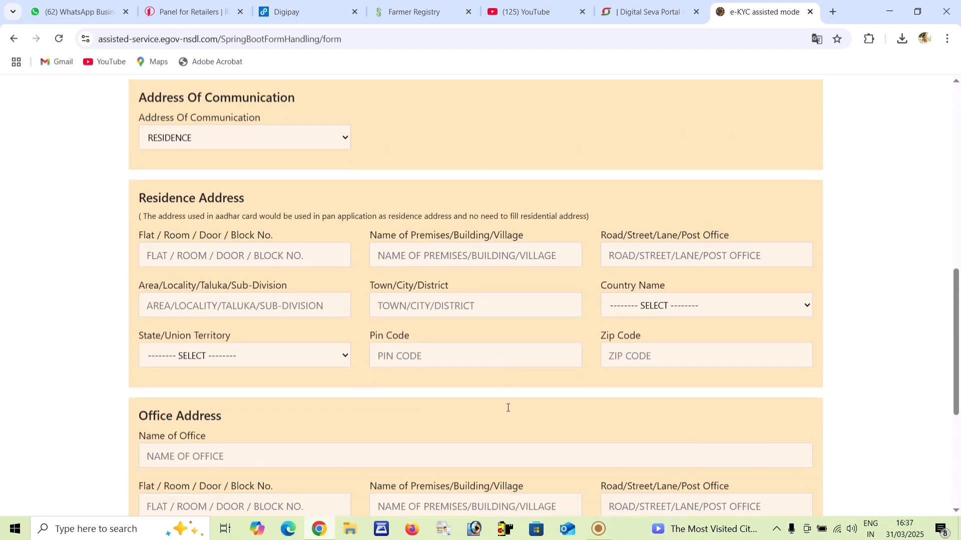
{"action": "scroll", "coordinate": [508, 408], "scroll_direction": "down", "scroll_amount": 2}
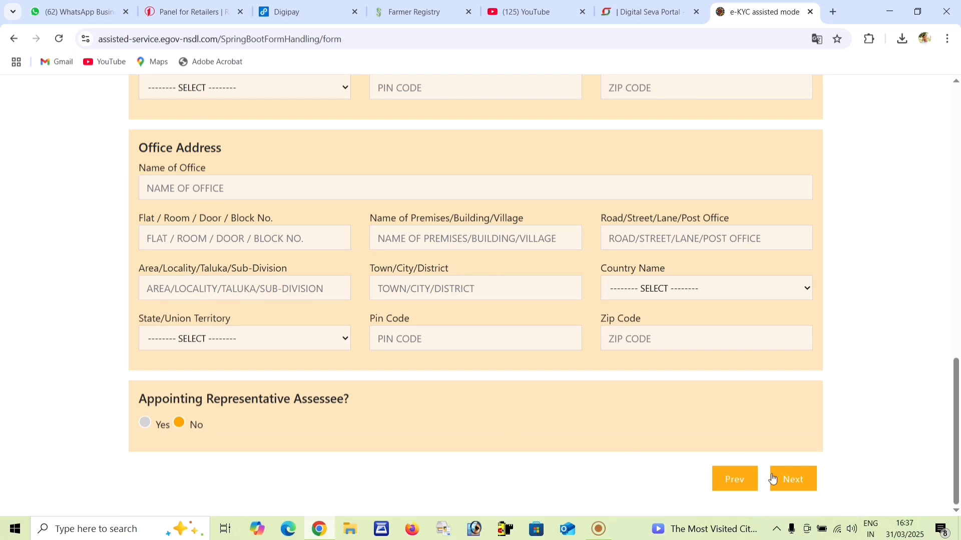
{"action": "scroll", "coordinate": [643, 442], "scroll_direction": "up", "scroll_amount": 9}
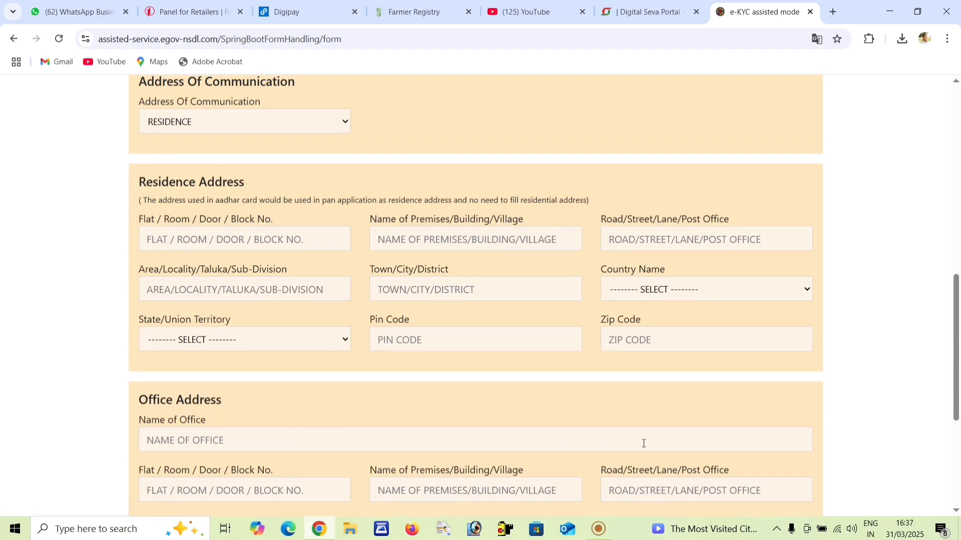
{"action": "scroll", "coordinate": [644, 443], "scroll_direction": "up", "scroll_amount": 6}
{"action": "scroll", "coordinate": [642, 441], "scroll_direction": "down", "scroll_amount": 3}
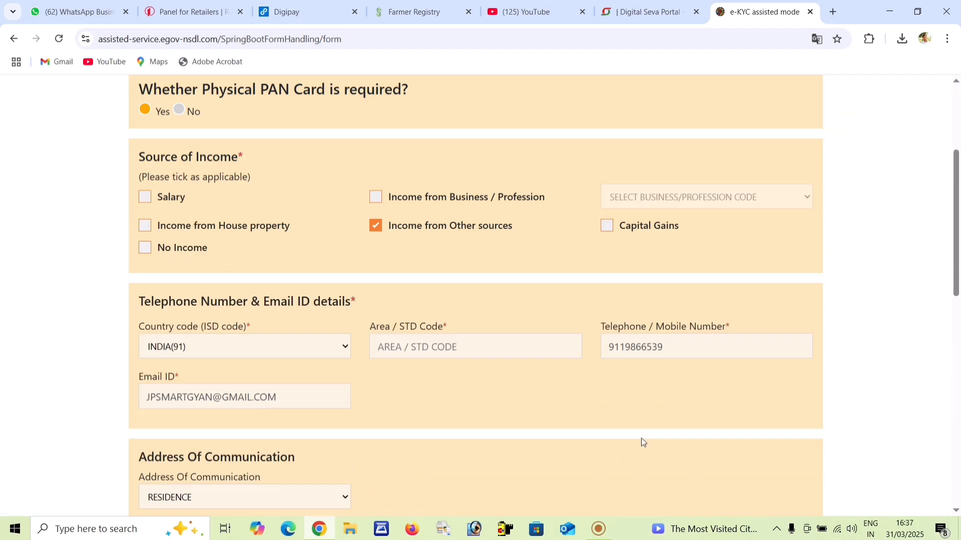
Enter 0551 as the Area / STD Code and continue to the AO Code section.
{"action": "left_click", "coordinate": [464, 346]}
{"action": "type", "text": "0551"}
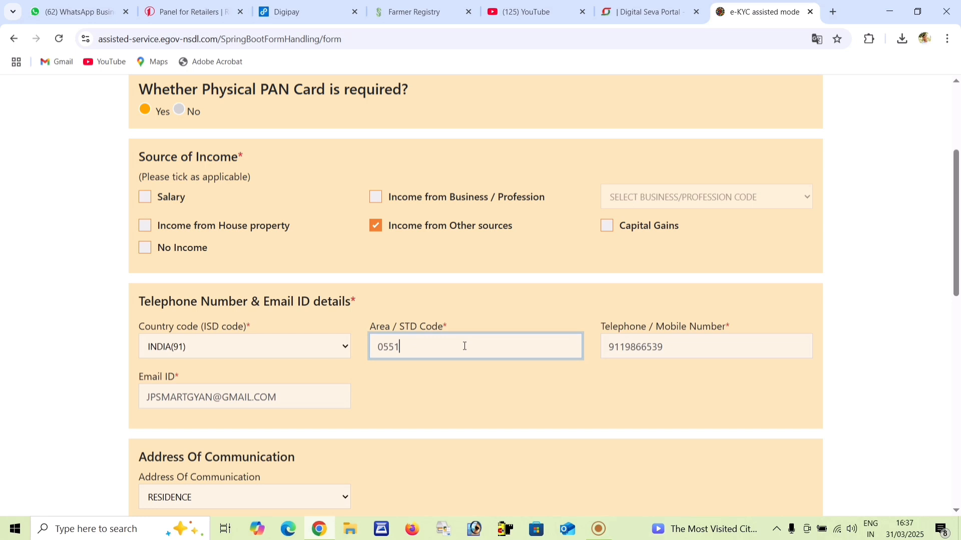
{"action": "left_click", "coordinate": [471, 396]}
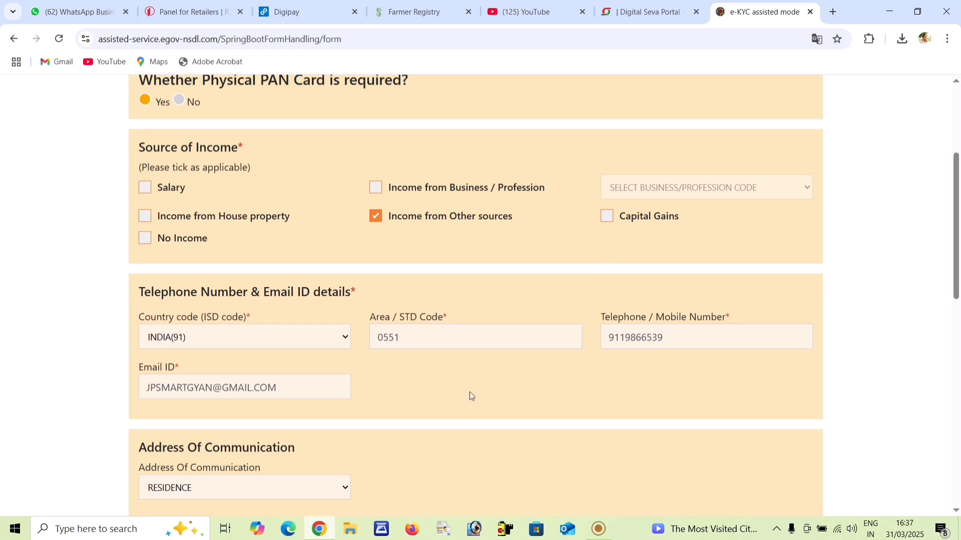
{"action": "scroll", "coordinate": [469, 392], "scroll_direction": "down", "scroll_amount": 10}
{"action": "scroll", "coordinate": [623, 466], "scroll_direction": "down", "scroll_amount": 1}
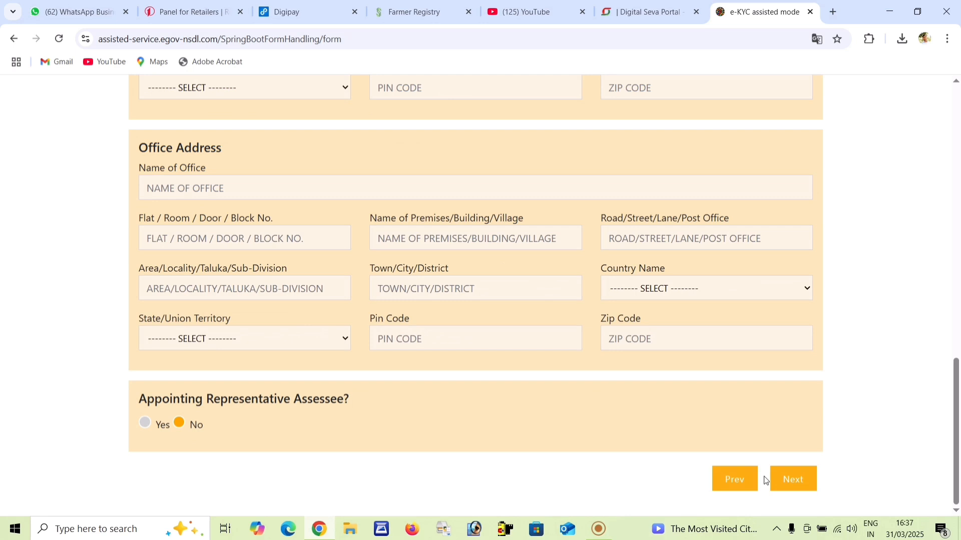
{"action": "left_click", "coordinate": [794, 481]}
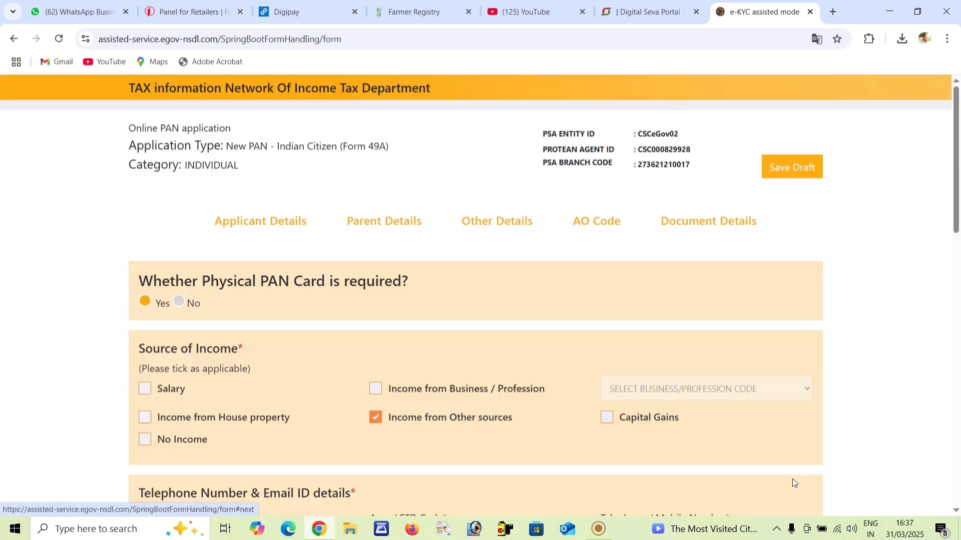
Select Indian Citizens for the AO code lookup and choose UTTAR PRADESH as the state.
{"action": "scroll", "coordinate": [407, 398], "scroll_direction": "down", "scroll_amount": 3}
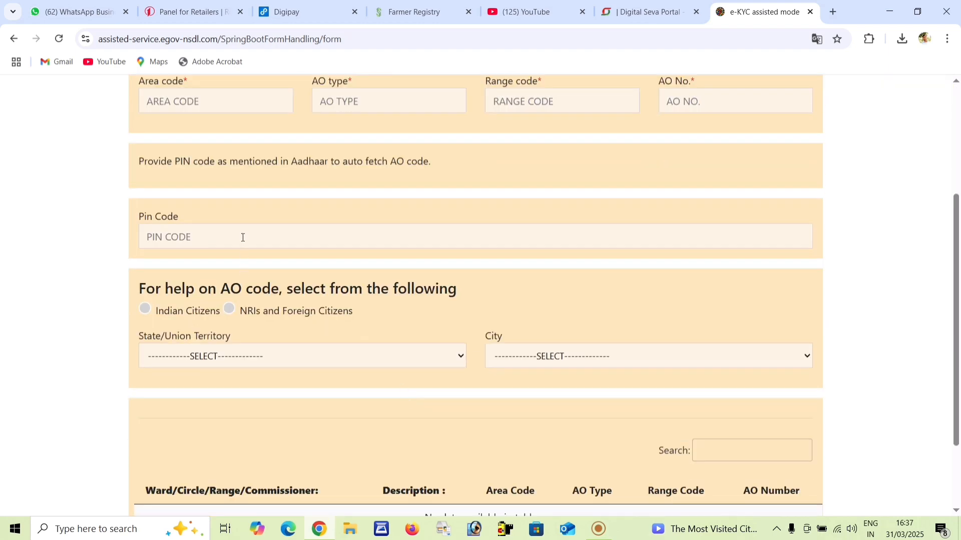
{"action": "scroll", "coordinate": [357, 317], "scroll_direction": "up", "scroll_amount": 3}
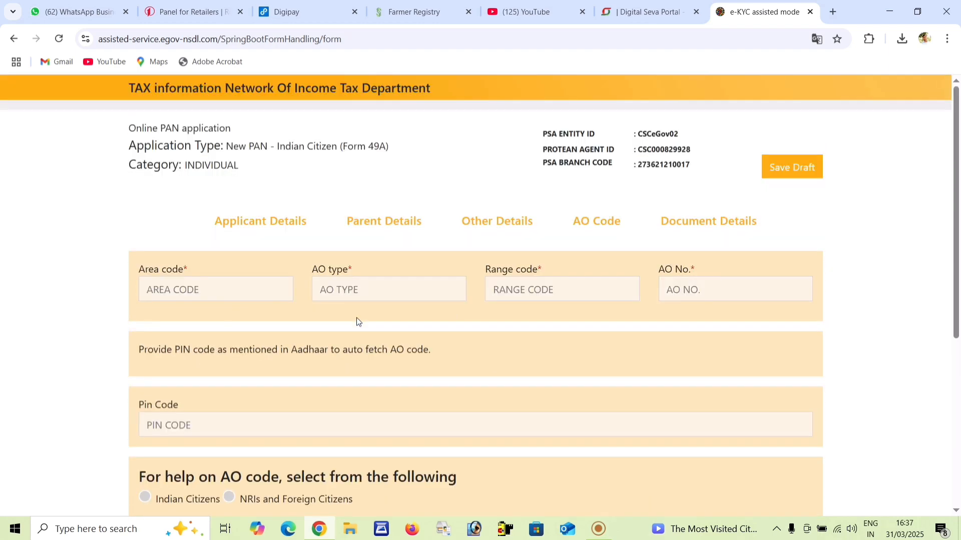
{"action": "scroll", "coordinate": [349, 400], "scroll_direction": "down", "scroll_amount": 2}
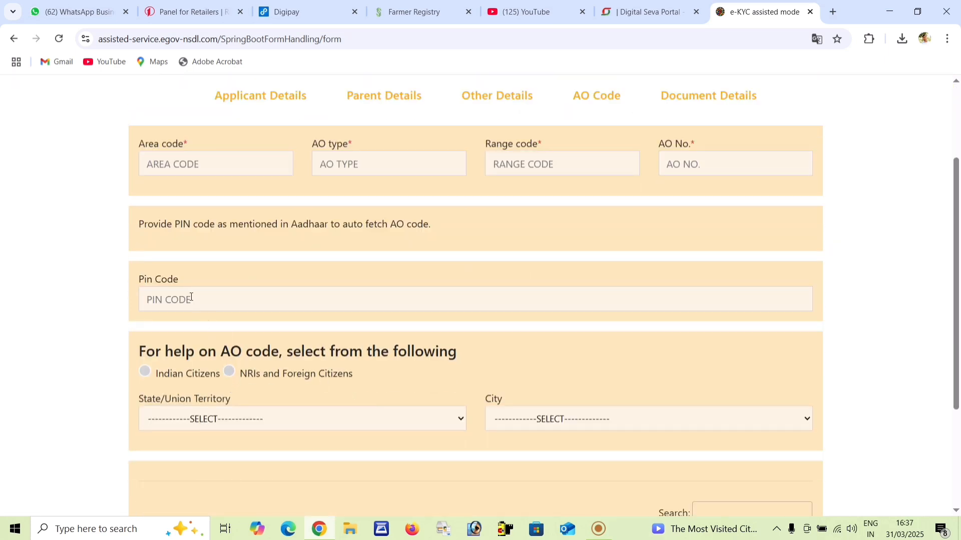
{"action": "left_click", "coordinate": [232, 420]}
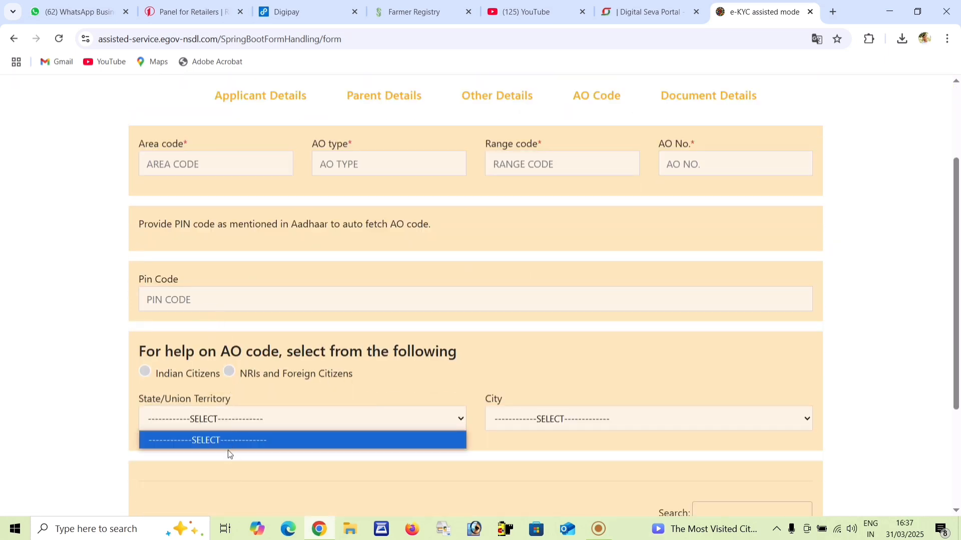
{"action": "left_click", "coordinate": [418, 390]}
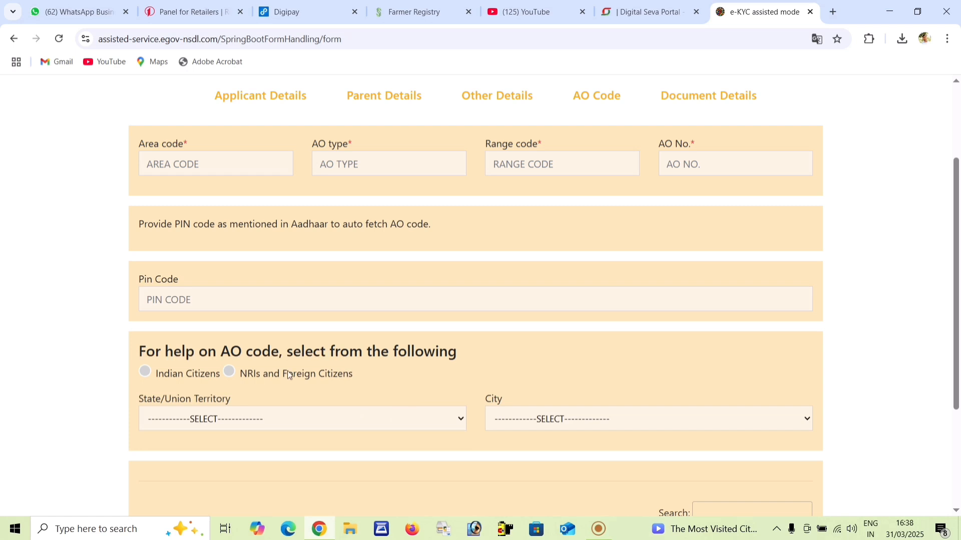
{"action": "left_click", "coordinate": [142, 373]}
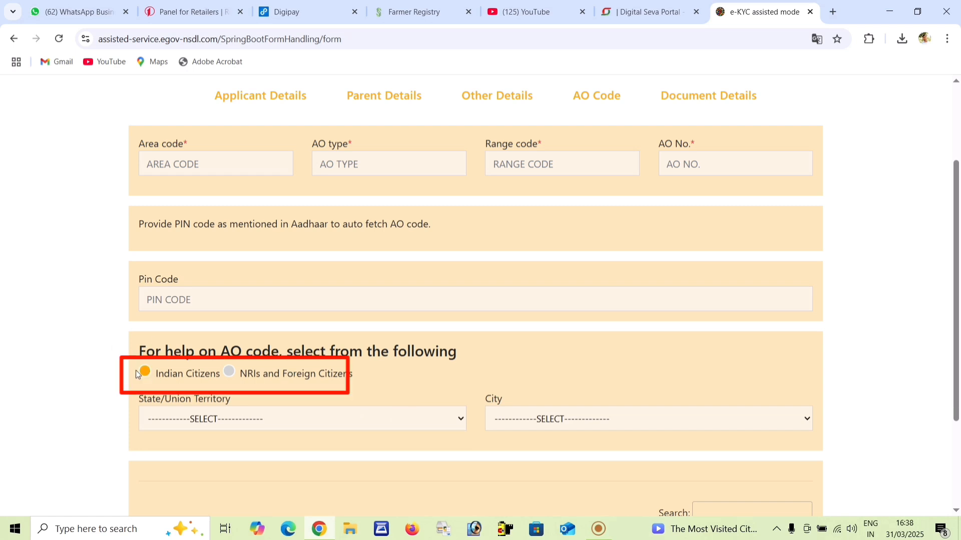
{"action": "left_click", "coordinate": [263, 422]}
{"action": "scroll", "coordinate": [262, 397], "scroll_direction": "down", "scroll_amount": 5}
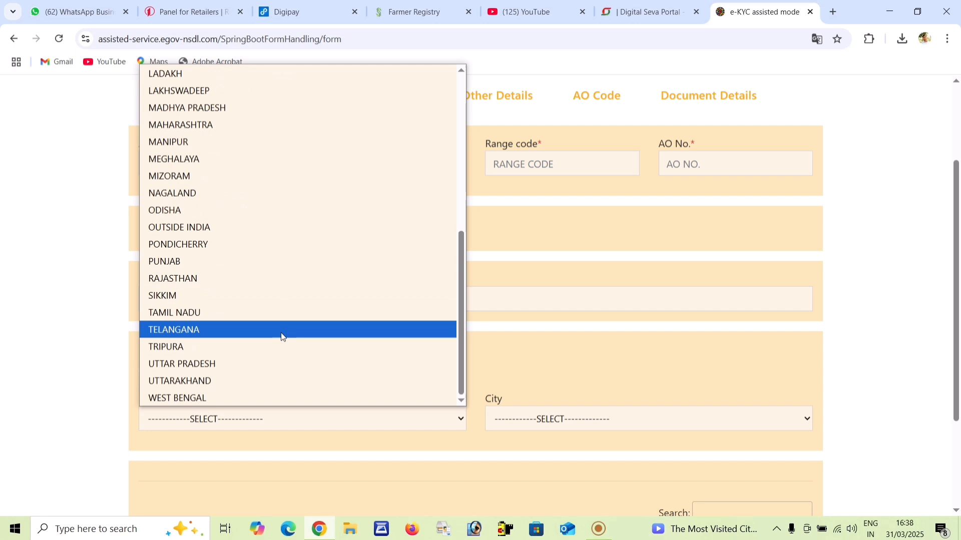
{"action": "left_click", "coordinate": [261, 364]}
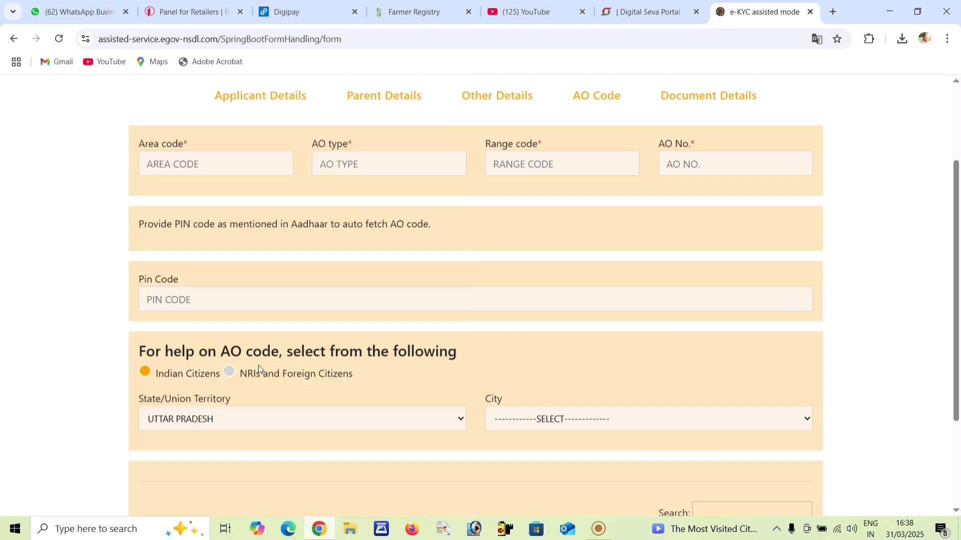
Choose GORAKHPUR as the city and continue to Document Details.
{"action": "left_click", "coordinate": [545, 423]}
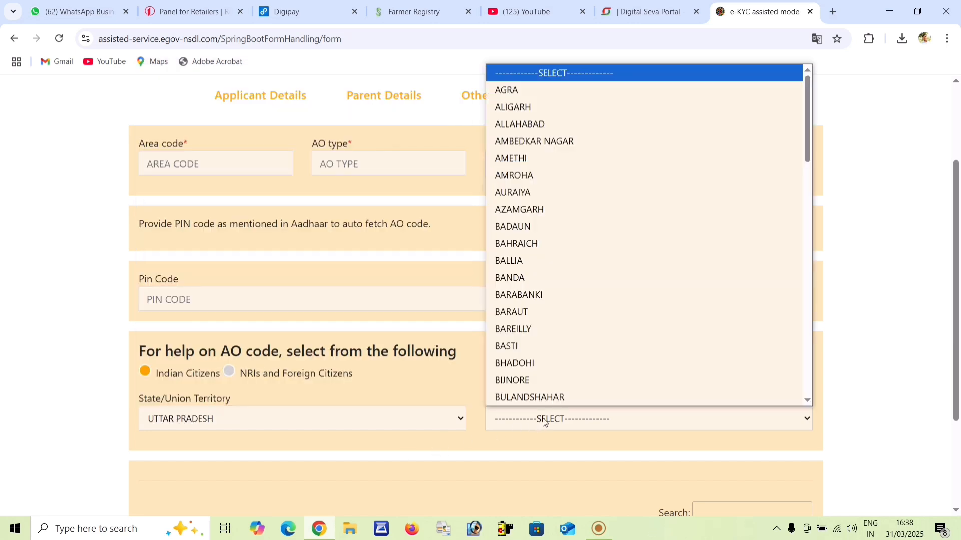
{"action": "scroll", "coordinate": [540, 334], "scroll_direction": "down", "scroll_amount": 5}
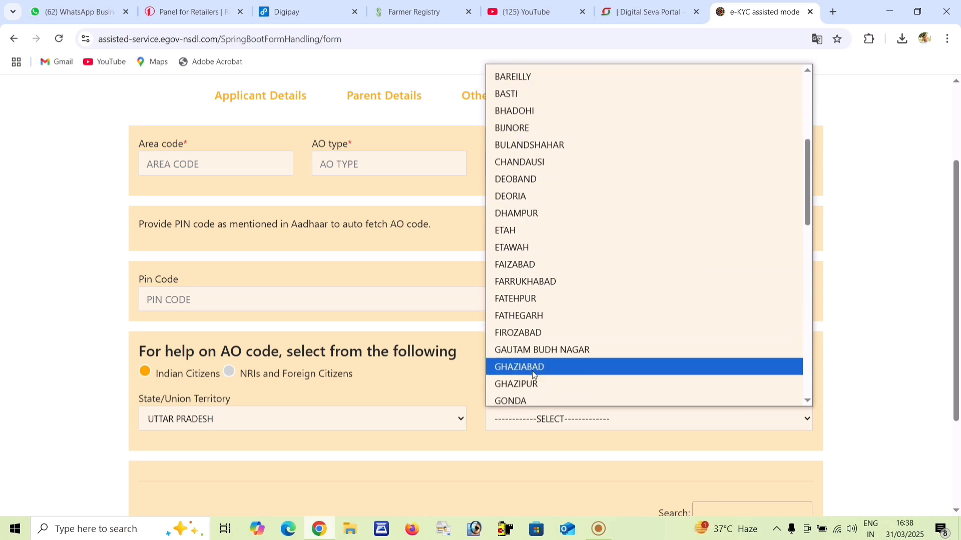
{"action": "scroll", "coordinate": [532, 371], "scroll_direction": "down", "scroll_amount": 3}
{"action": "left_click", "coordinate": [509, 296]}
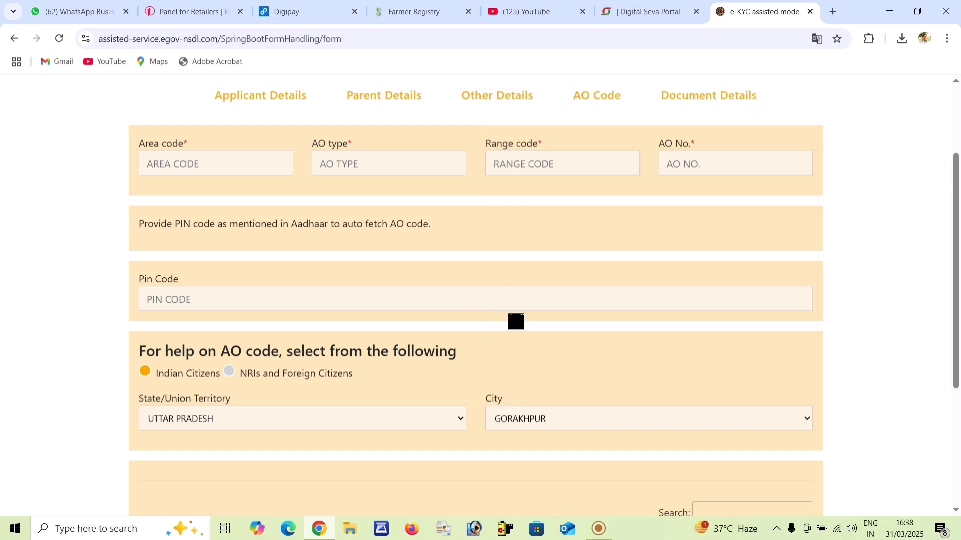
{"action": "scroll", "coordinate": [539, 373], "scroll_direction": "down", "scroll_amount": 1}
{"action": "scroll", "coordinate": [540, 377], "scroll_direction": "down", "scroll_amount": 3}
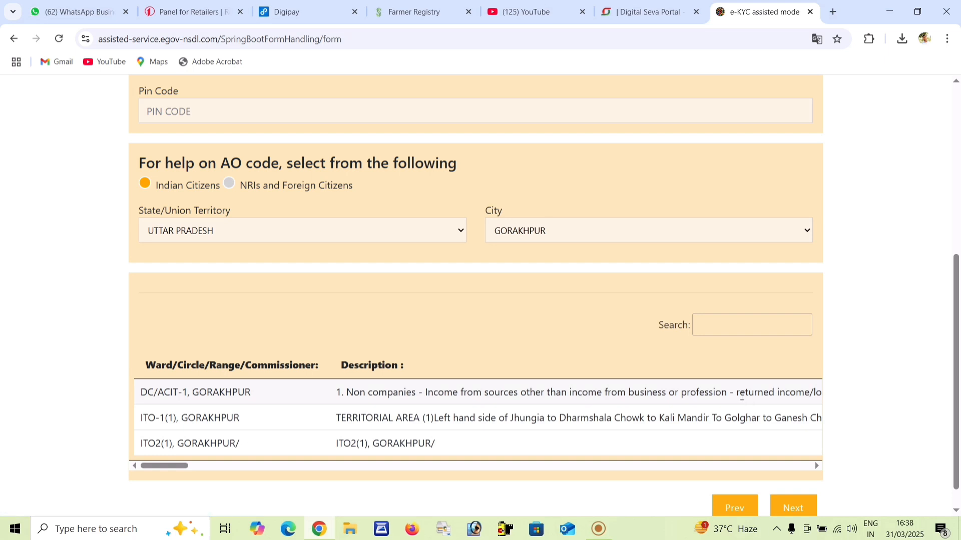
{"action": "left_click", "coordinate": [797, 507]}
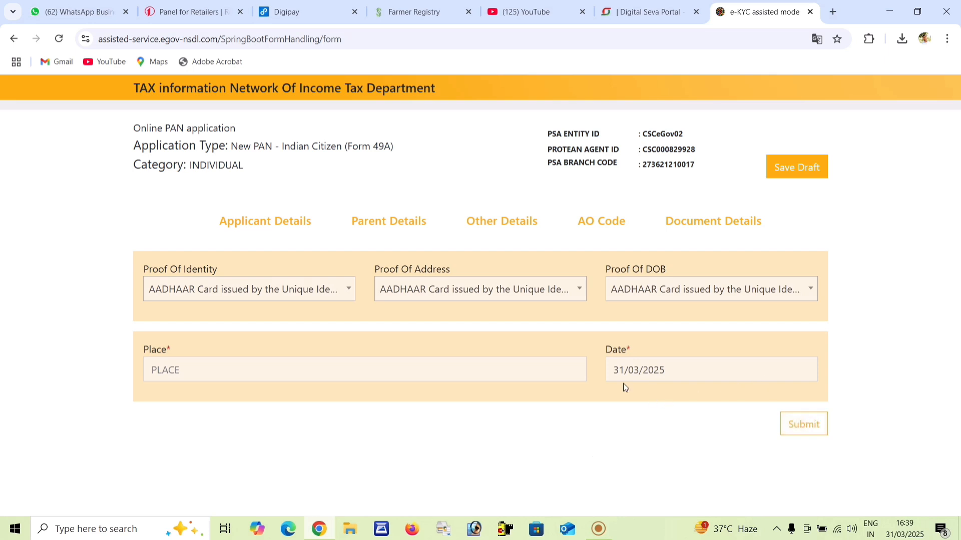
Enter GORAKHPUR as the place and submit the PAN application.
{"action": "left_click", "coordinate": [303, 365]}
{"action": "type", "text": "GORAKHP"}
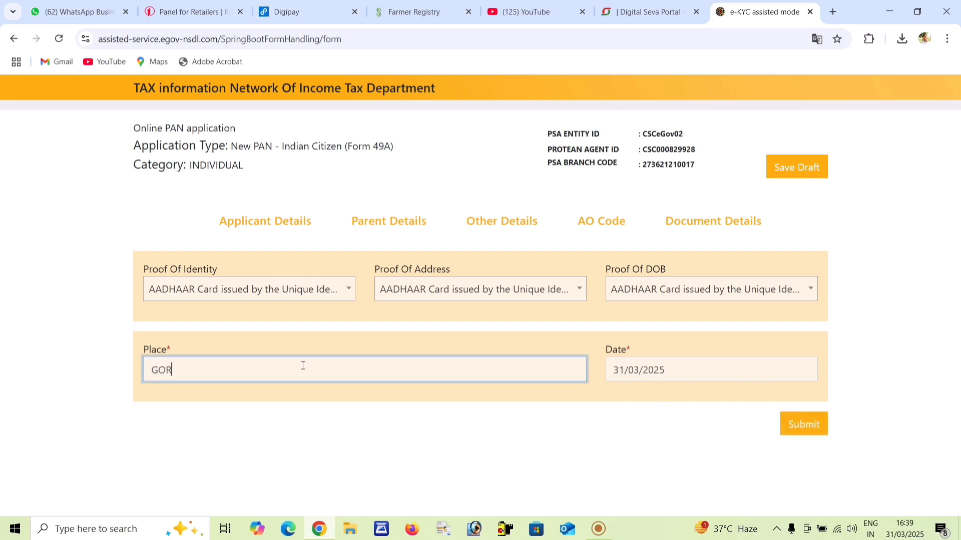
{"action": "type", "text": "UR"}
{"action": "left_click", "coordinate": [808, 432]}
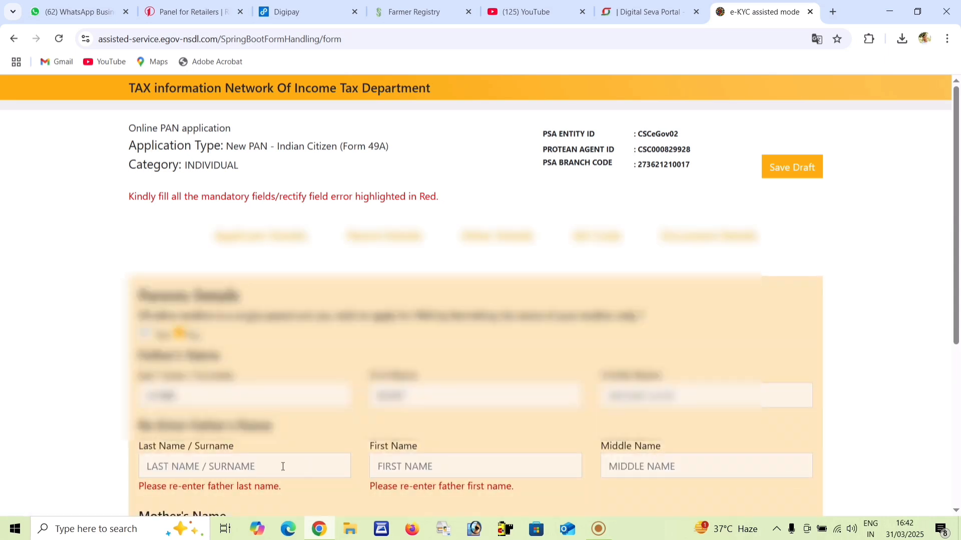
Re-enter the father's surname and first name in Parents Details.
{"action": "scroll", "coordinate": [283, 467], "scroll_direction": "down", "scroll_amount": 1}
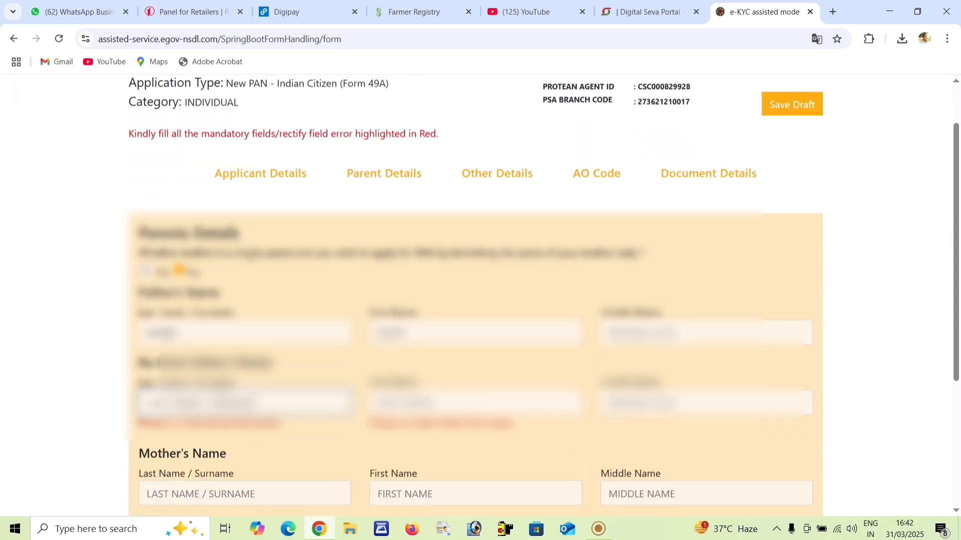
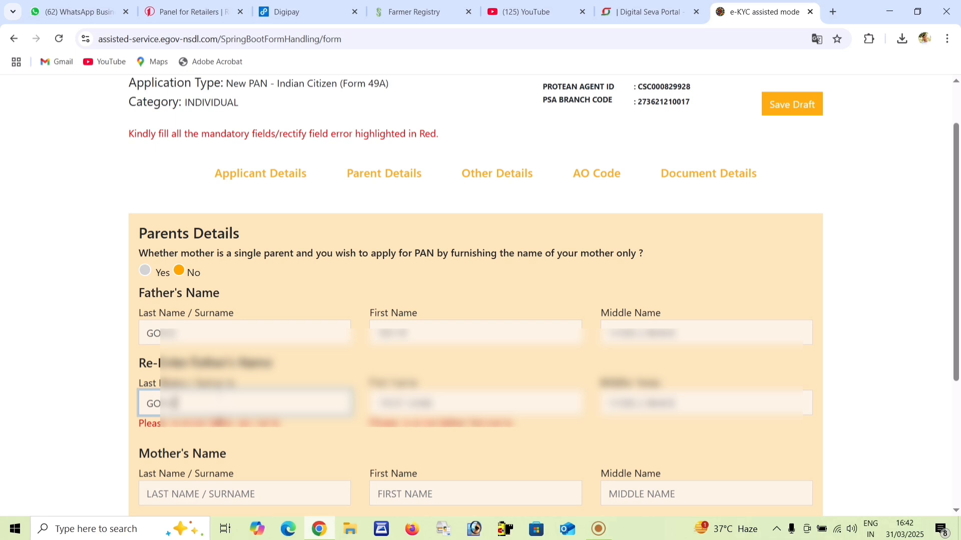
{"action": "key", "text": "Tab"}
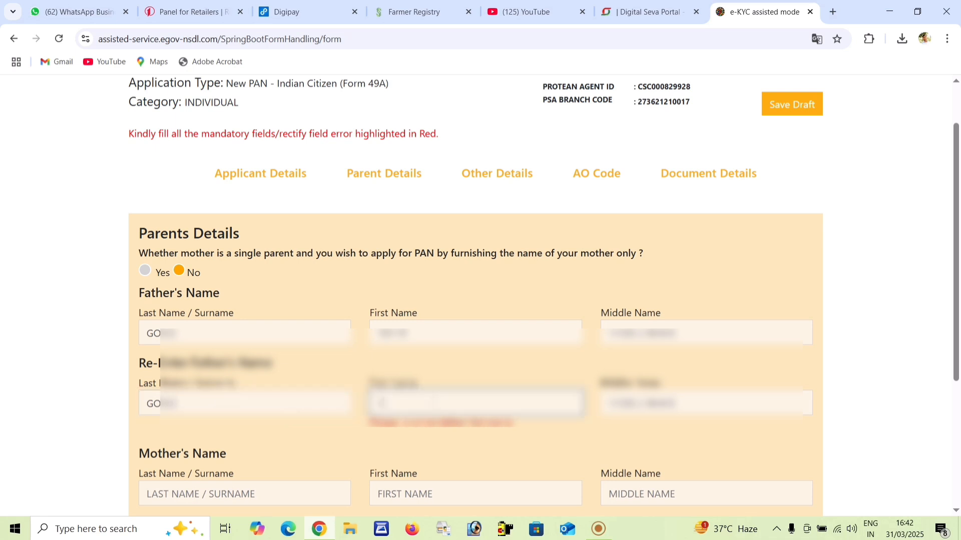
{"action": "left_click", "coordinate": [449, 449]}
Advance through Other Details and AO Code, then submit Document Details for review.
{"action": "scroll", "coordinate": [506, 440], "scroll_direction": "down", "scroll_amount": 4}
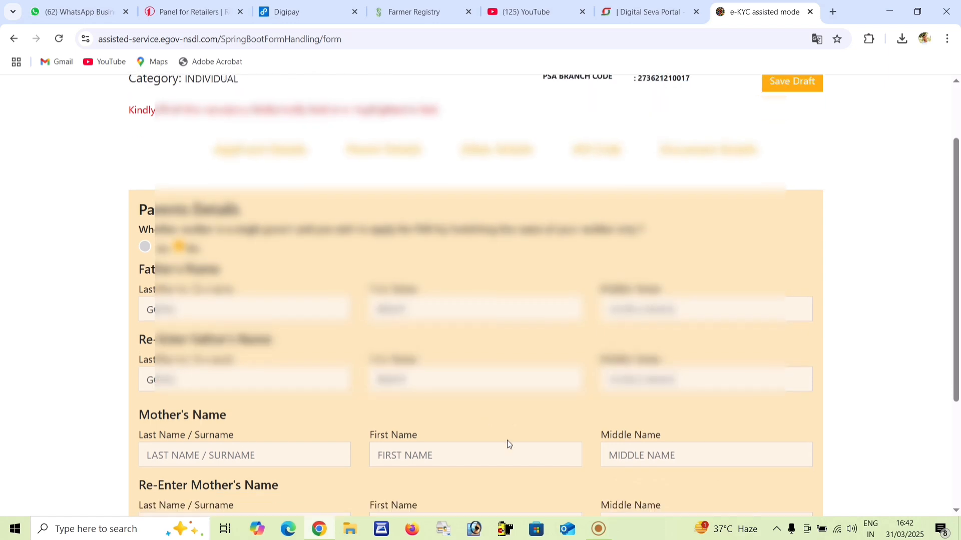
{"action": "left_click", "coordinate": [791, 480]}
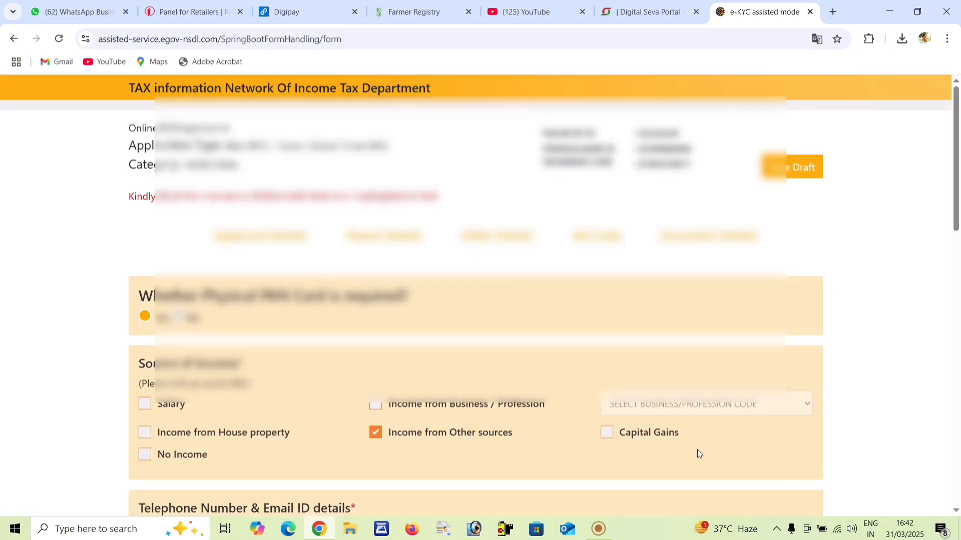
{"action": "scroll", "coordinate": [518, 443], "scroll_direction": "down", "scroll_amount": 10}
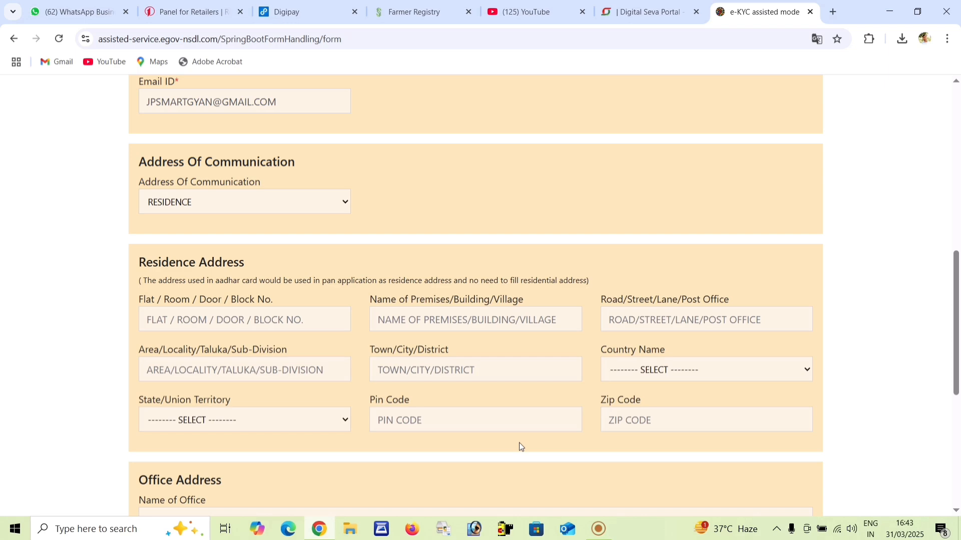
{"action": "scroll", "coordinate": [515, 443], "scroll_direction": "down", "scroll_amount": 15}
{"action": "left_click", "coordinate": [797, 484]}
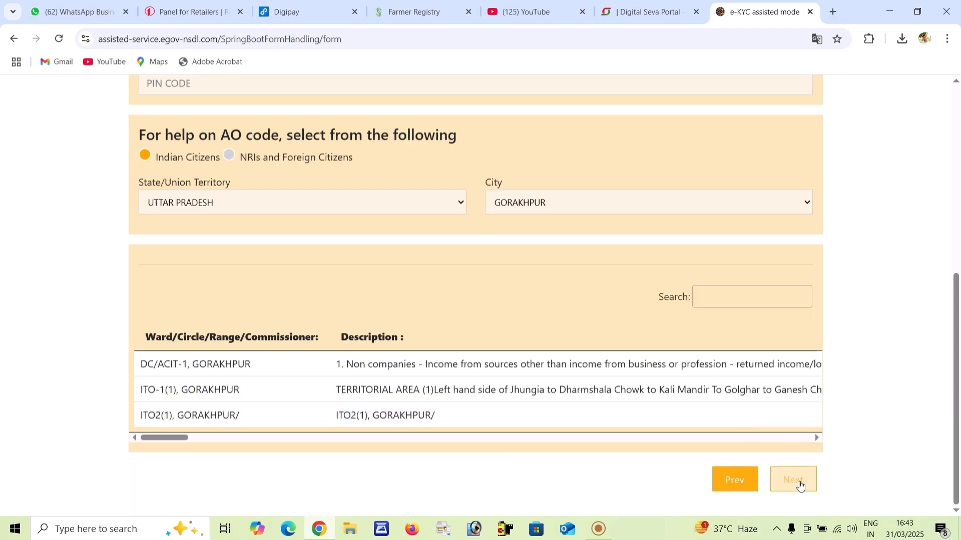
{"action": "left_click", "coordinate": [807, 439]}
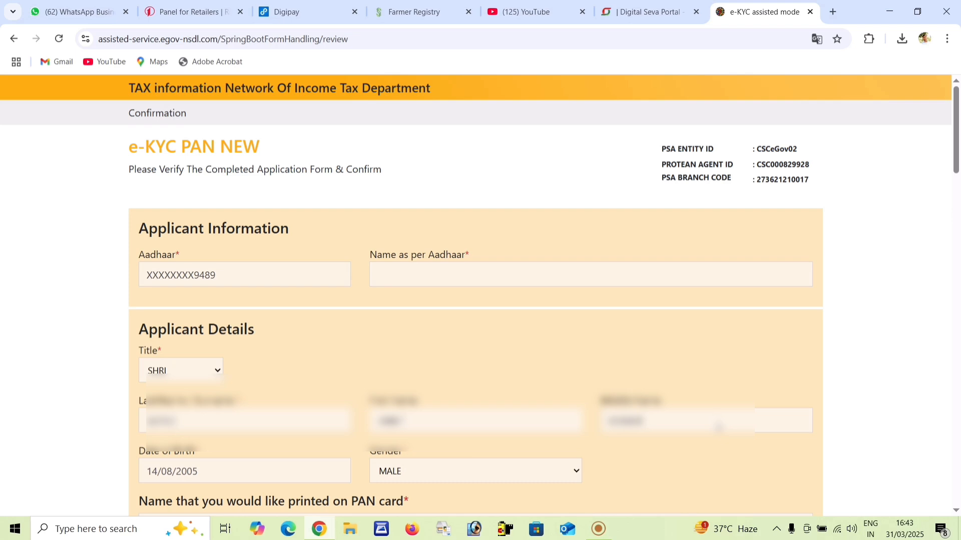
Confirm the reviewed PAN application at the bottom of the review page.
{"action": "scroll", "coordinate": [716, 421], "scroll_direction": "down", "scroll_amount": 5}
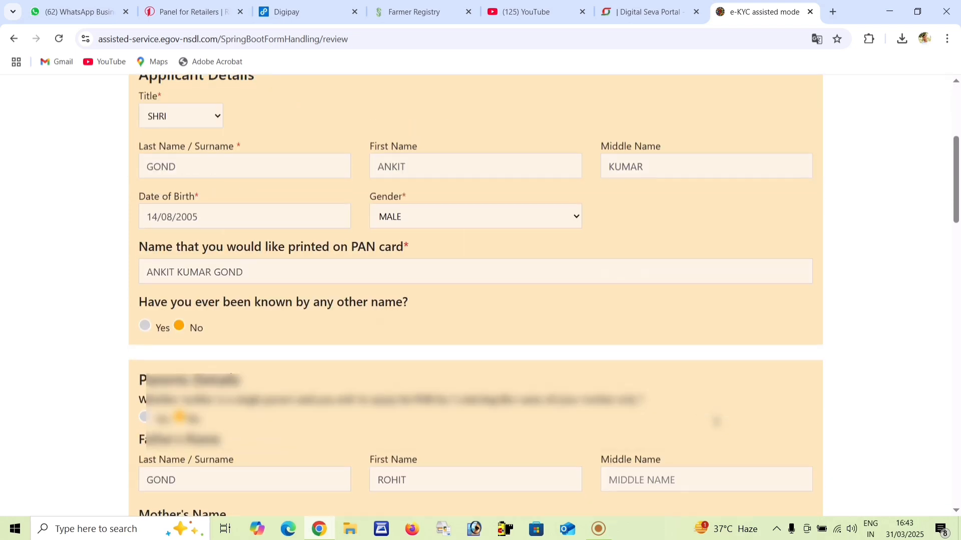
{"action": "scroll", "coordinate": [716, 422], "scroll_direction": "down", "scroll_amount": 20}
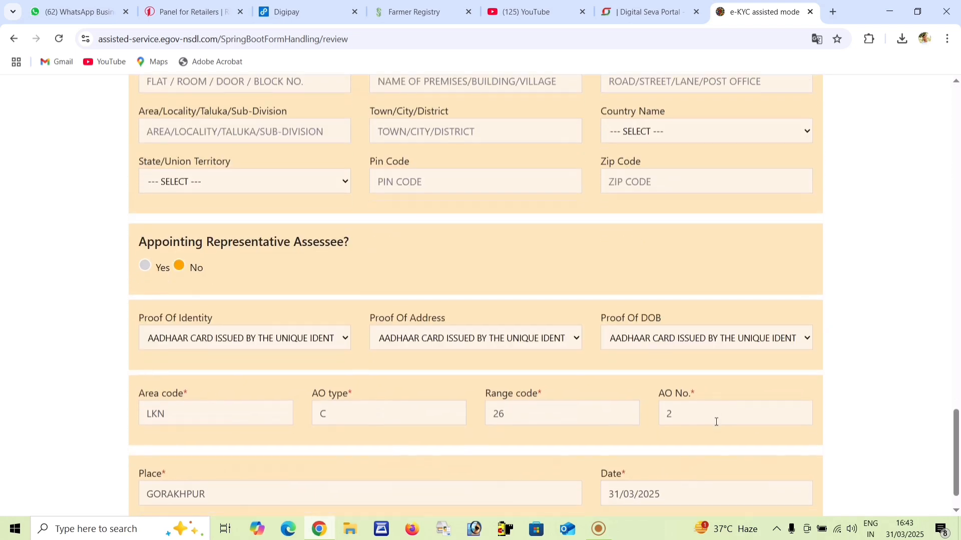
{"action": "scroll", "coordinate": [716, 422], "scroll_direction": "down", "scroll_amount": 1}
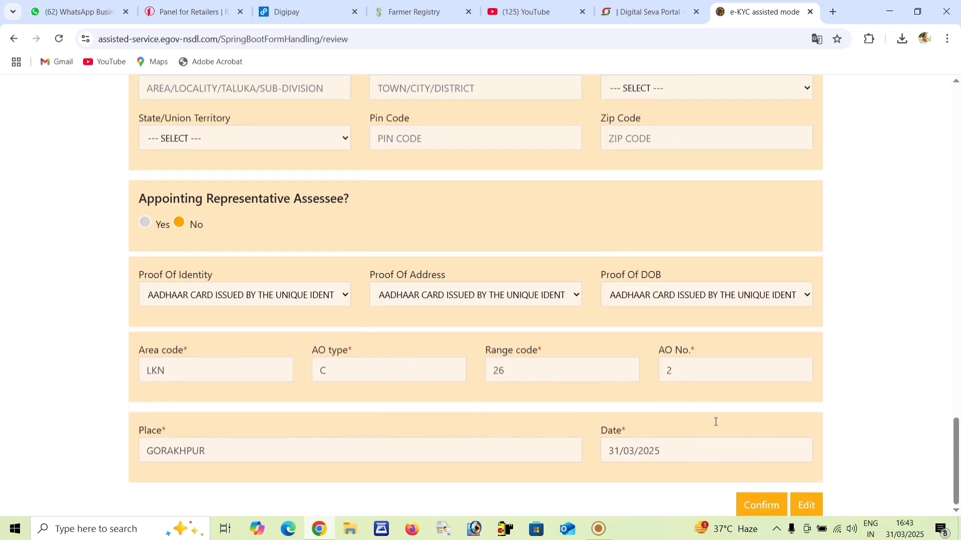
{"action": "left_click", "coordinate": [771, 505]}
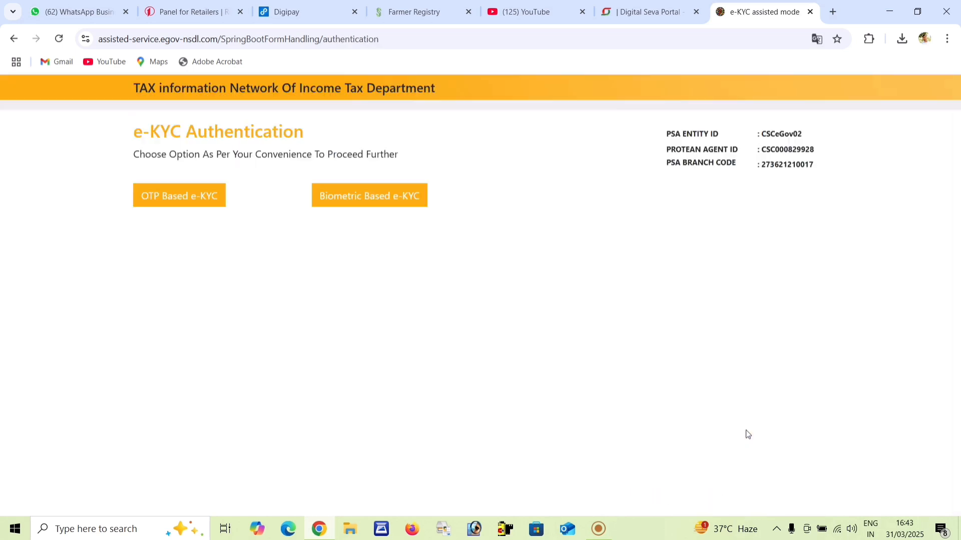
Authenticate via OTP-based e-KYC with the received OTP and acknowledge the success message.
{"action": "left_click", "coordinate": [183, 195]}
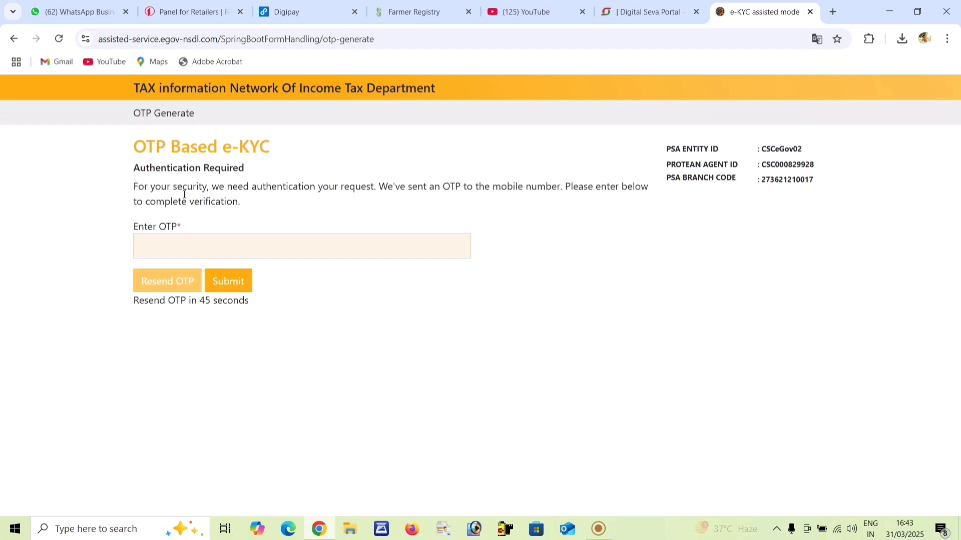
{"action": "left_click", "coordinate": [208, 248]}
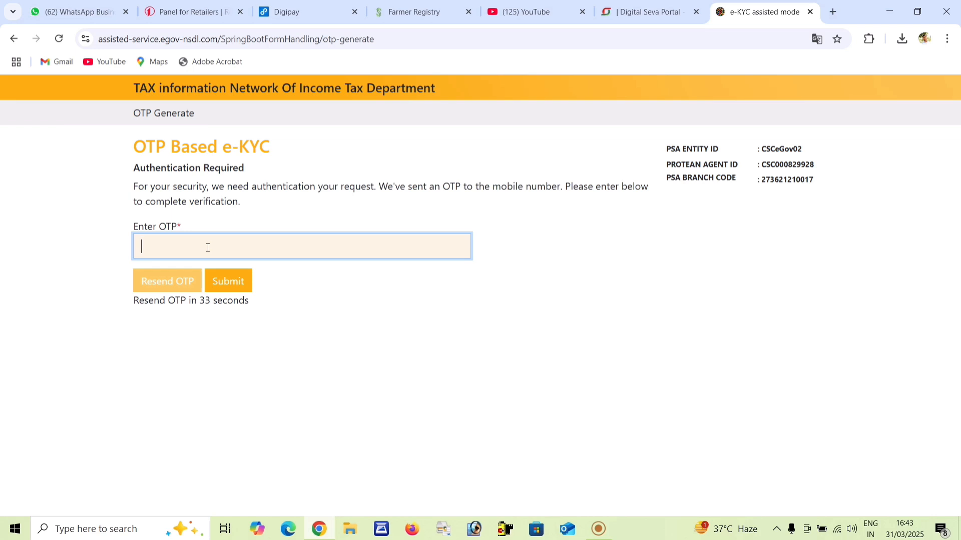
{"action": "left_click", "coordinate": [229, 281]}
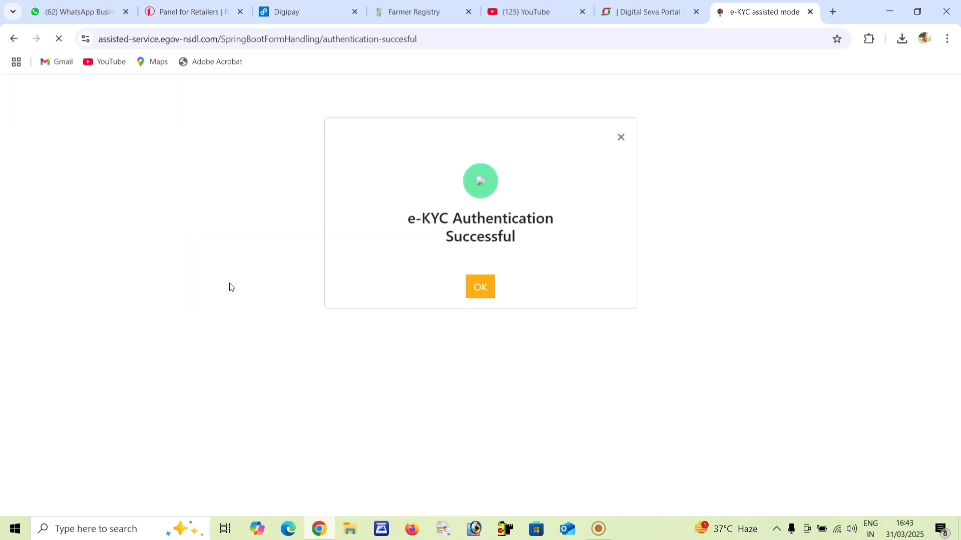
{"action": "left_click", "coordinate": [481, 288]}
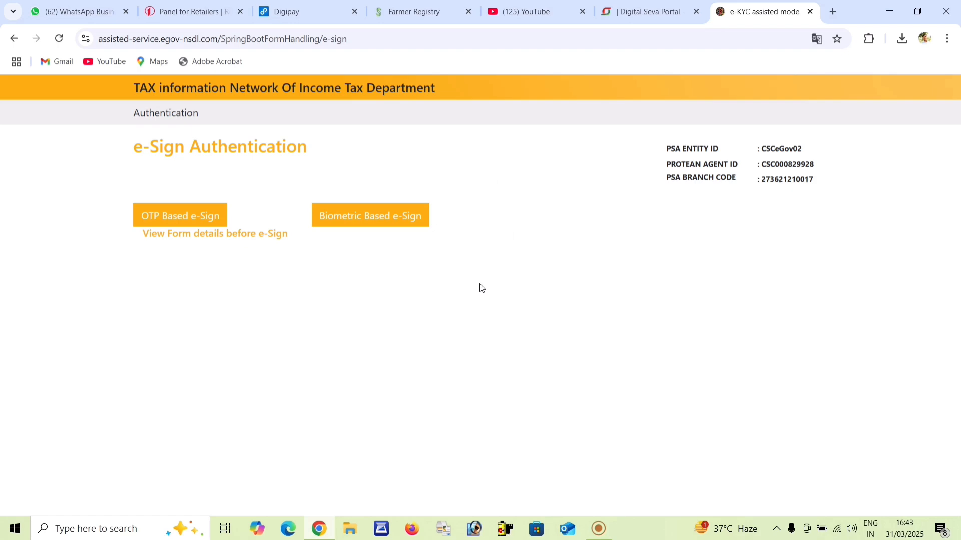
E-sign the application by OTP after giving consent and entering the Aadhaar/VID number.
{"action": "left_click", "coordinate": [176, 221]}
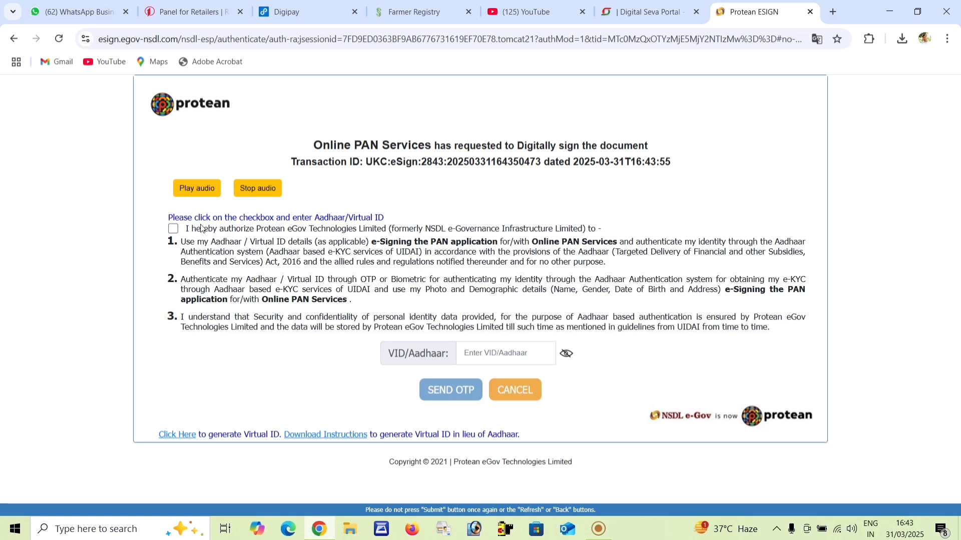
{"action": "left_click", "coordinate": [169, 255]}
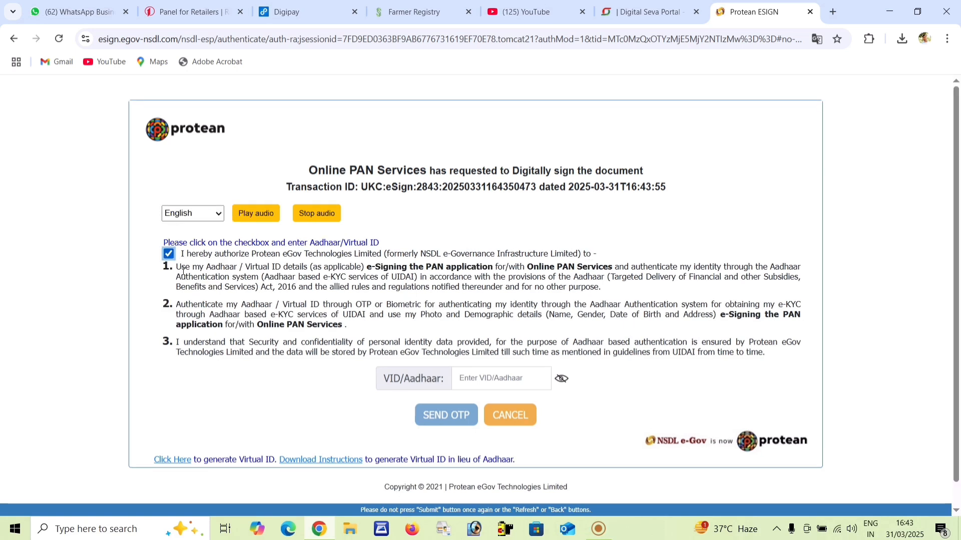
{"action": "left_click", "coordinate": [477, 379]}
{"action": "type", "text": "••"}
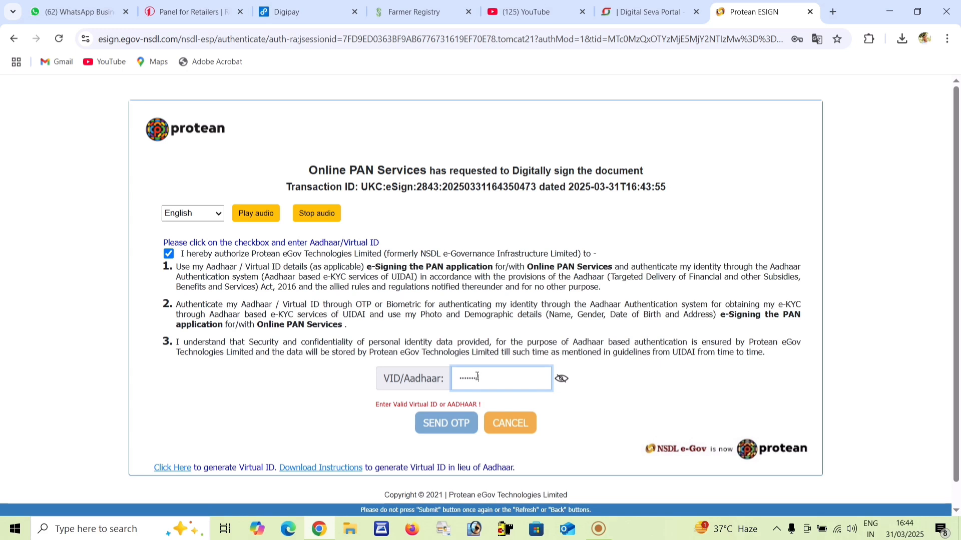
{"action": "type", "text": "••••••••••"}
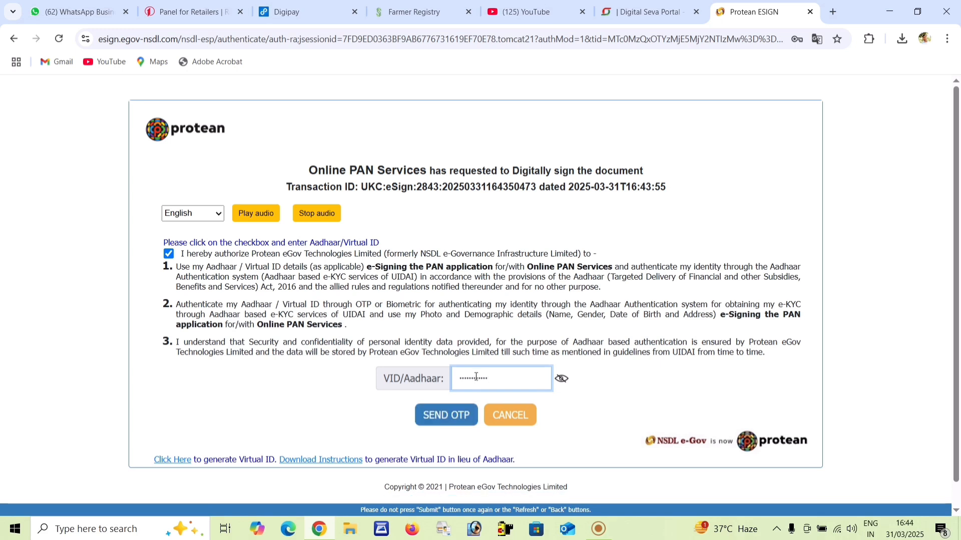
{"action": "left_click", "coordinate": [455, 415]}
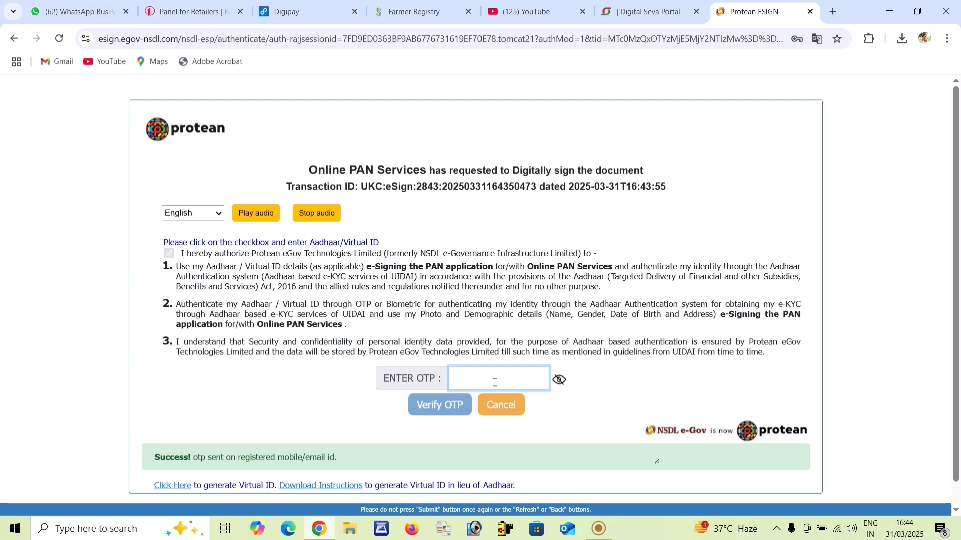
{"action": "type", "text": "1"}
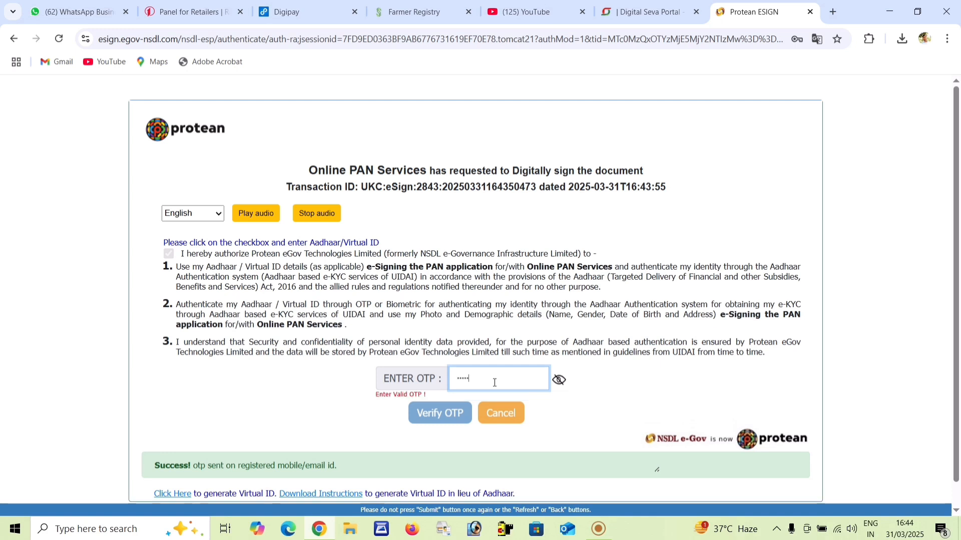
{"action": "type", "text": "1"}
{"action": "left_click", "coordinate": [436, 410]}
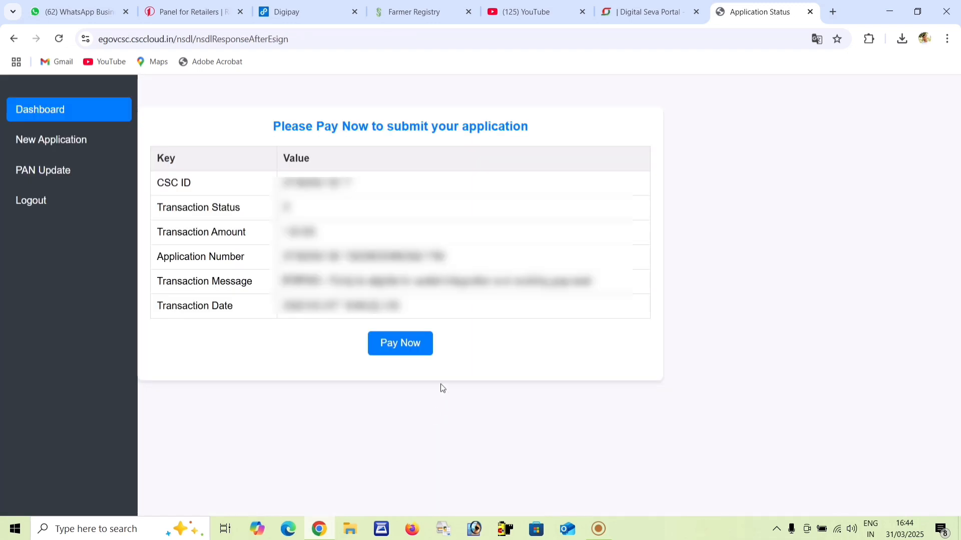
Pay the ₹96.81 fee from CSC Wallet using the wallet password and PIN.
{"action": "left_click", "coordinate": [401, 344]}
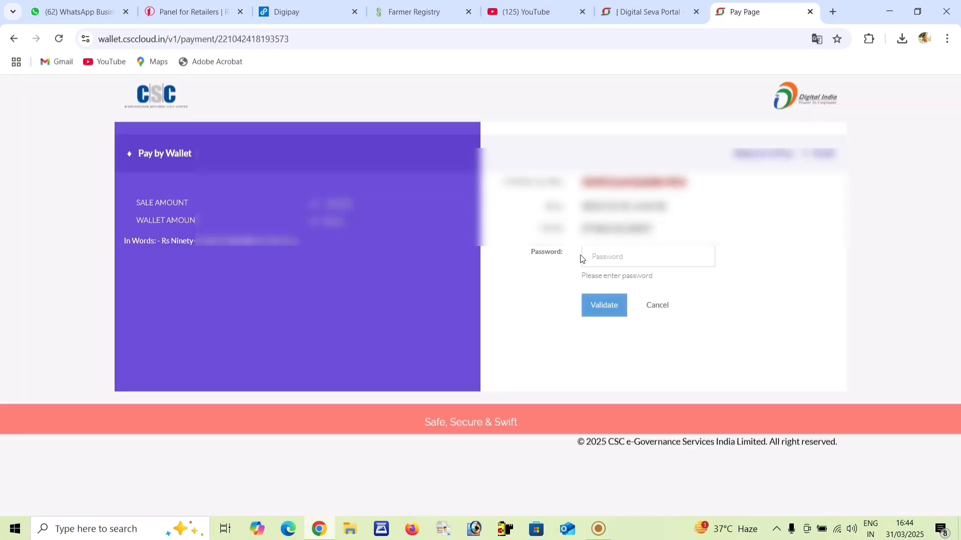
{"action": "left_click", "coordinate": [633, 253]}
{"action": "type", "text": "••"}
{"action": "left_click", "coordinate": [610, 306]}
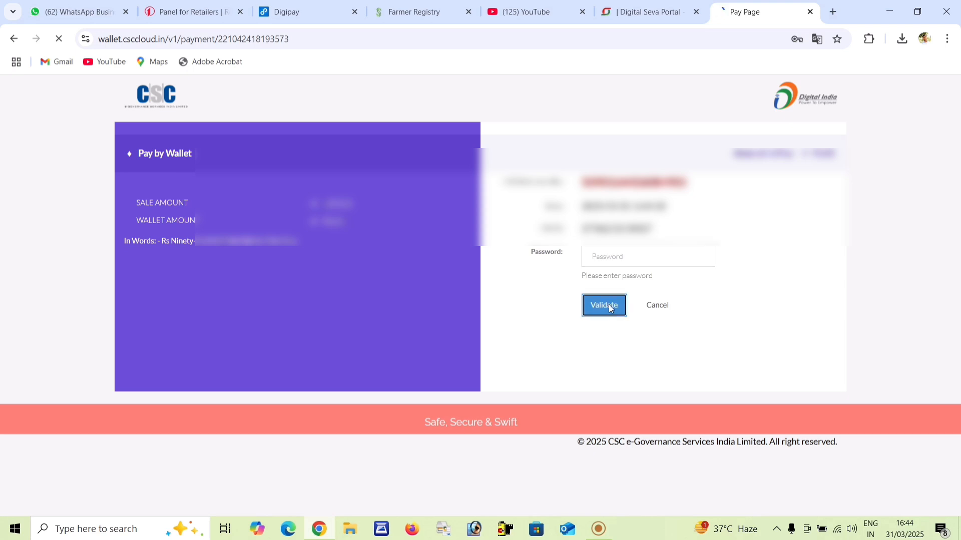
{"action": "left_click", "coordinate": [609, 257]}
{"action": "type", "text": "••"}
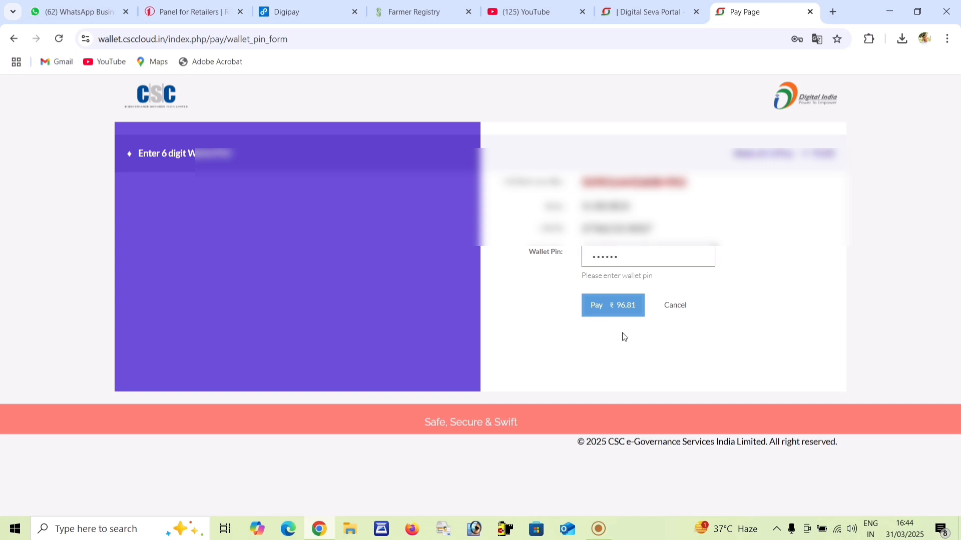
{"action": "left_click", "coordinate": [611, 307]}
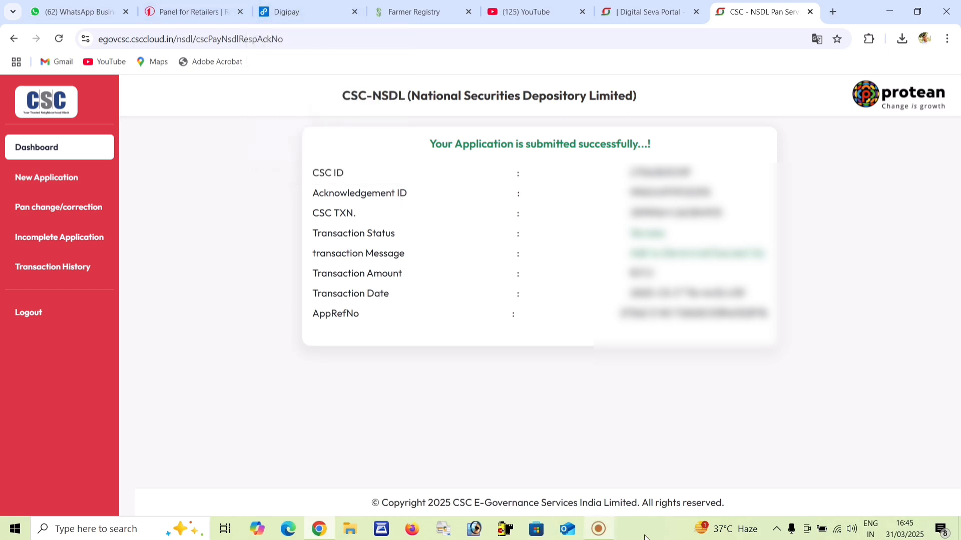
{"action": "left_click", "coordinate": [599, 531]}
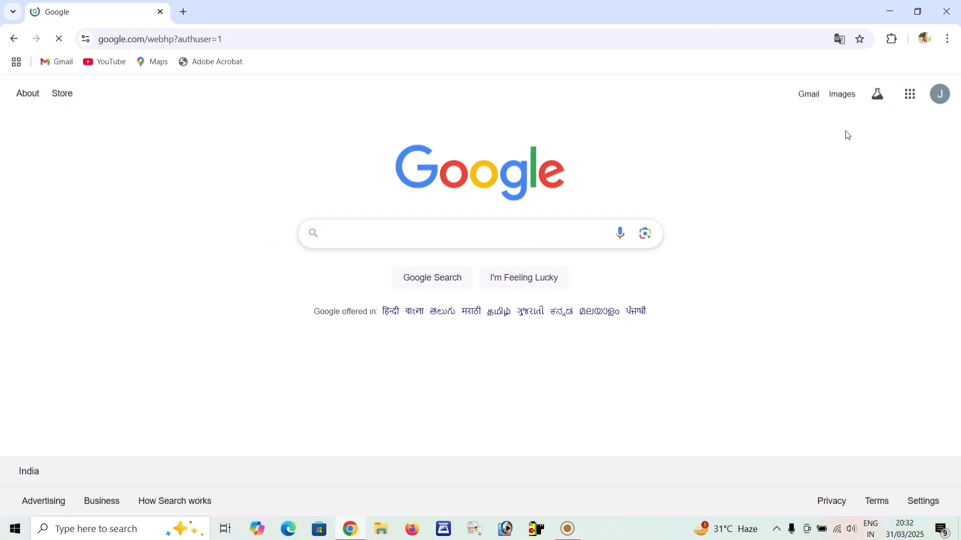
Open the signed e-PAN PDF from the Gmail allotment email and unlock it with its password.
{"action": "left_click", "coordinate": [809, 95]}
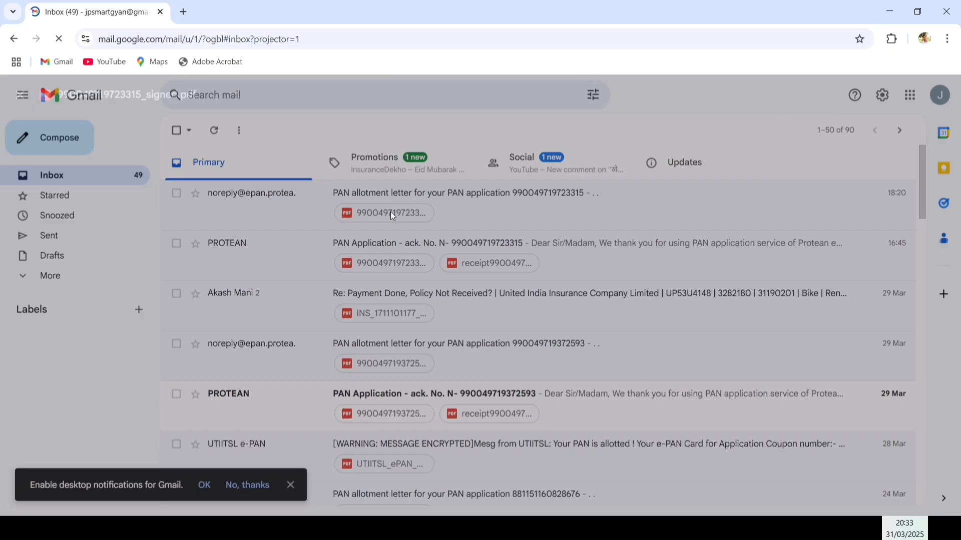
{"action": "left_click", "coordinate": [390, 213]}
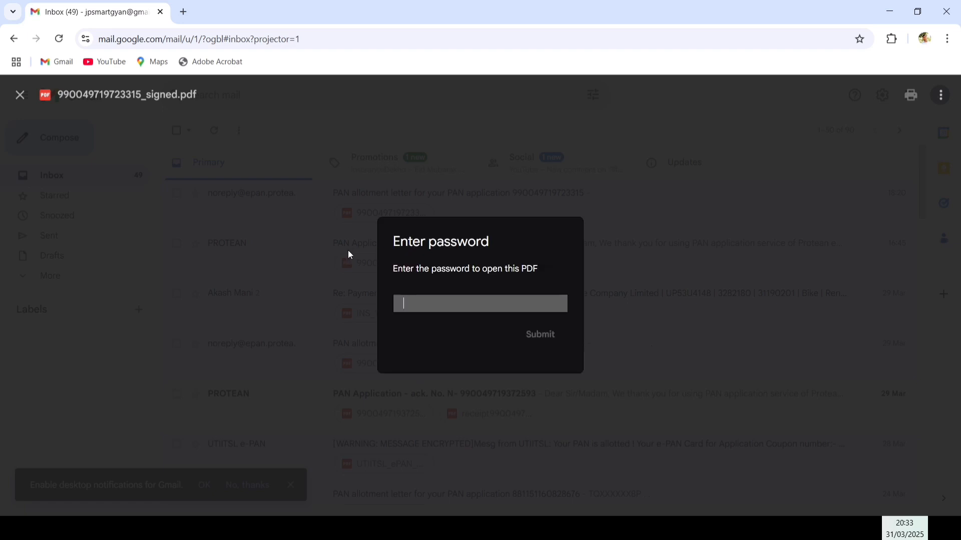
{"action": "type", "text": "••••••••"}
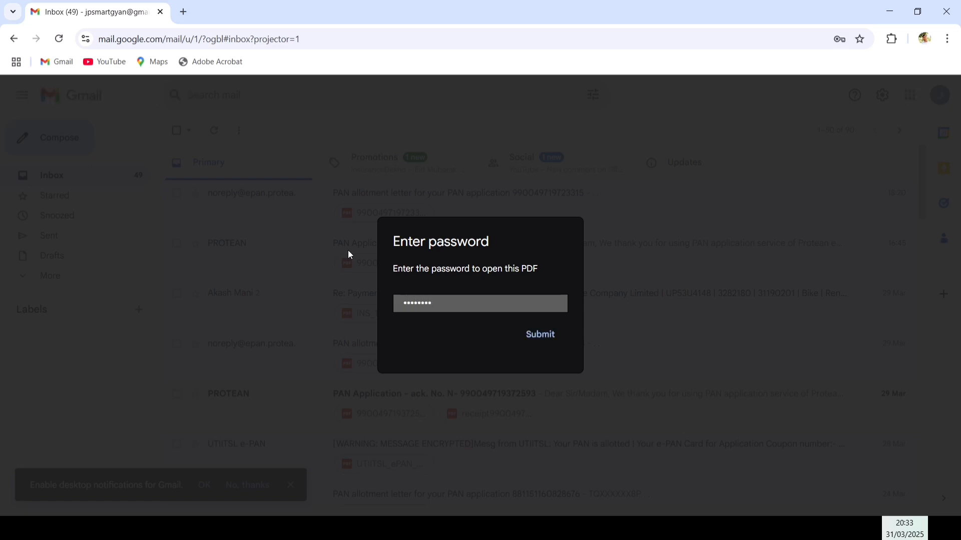
{"action": "left_click", "coordinate": [541, 339]}
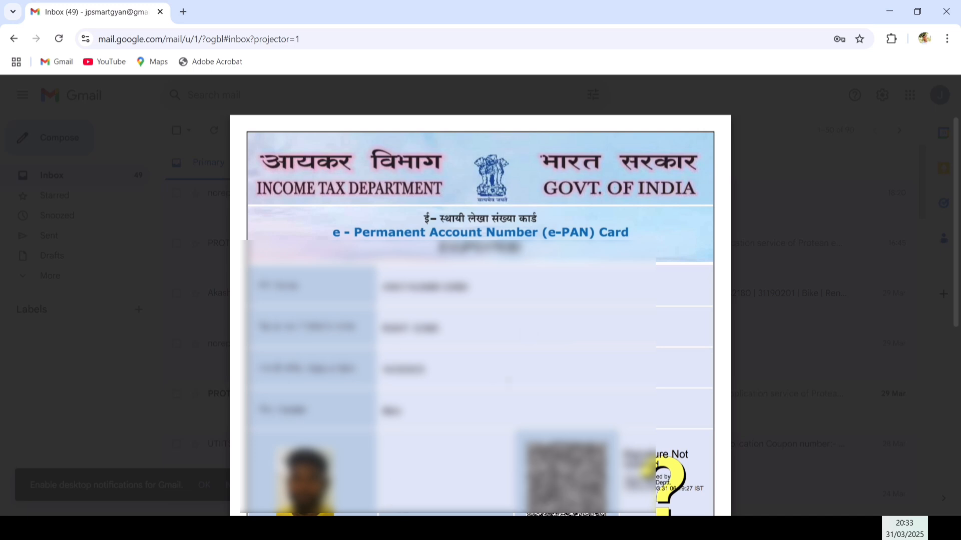
{"action": "scroll", "coordinate": [480, 315], "scroll_direction": "down", "scroll_amount": 1}
{"action": "scroll", "coordinate": [481, 315], "scroll_direction": "down", "scroll_amount": 7}
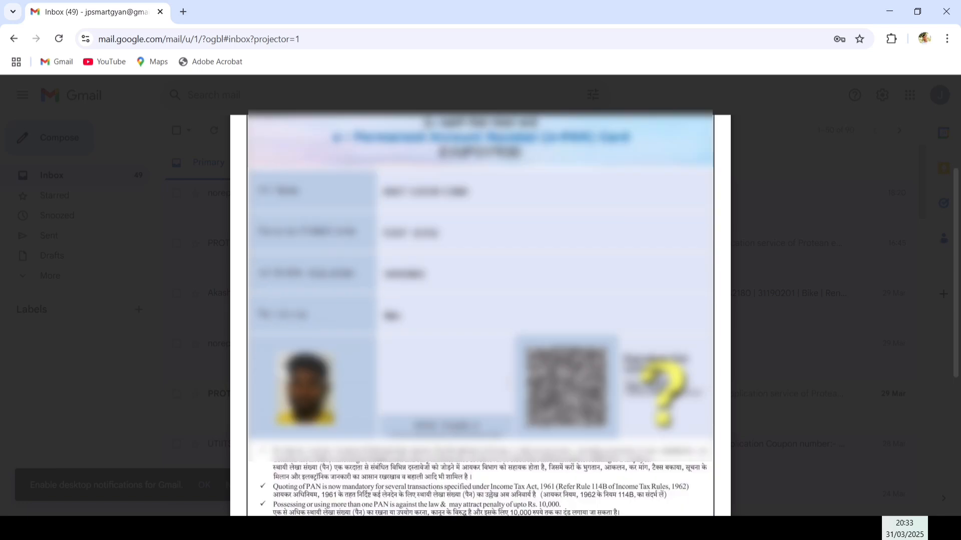